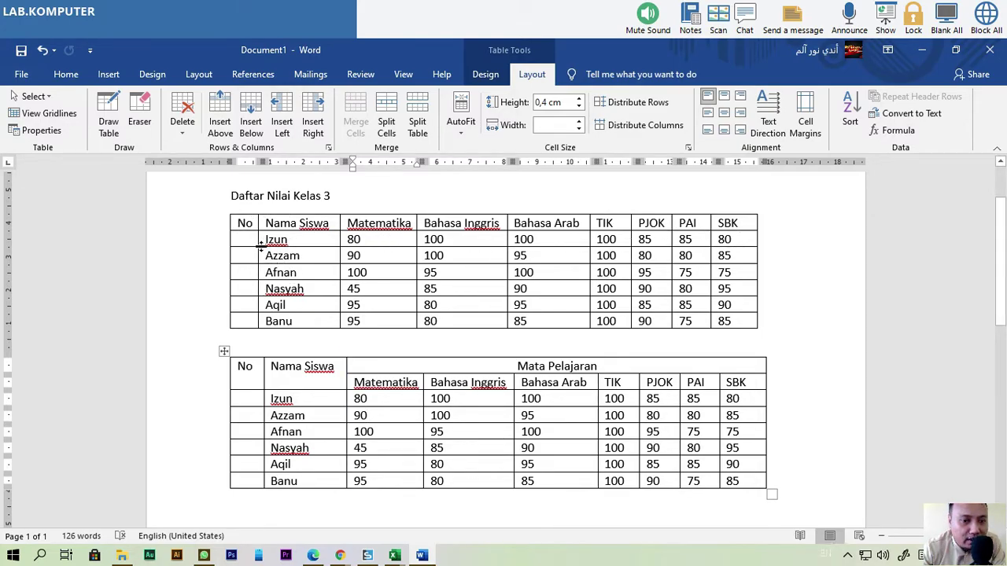
# - Examine both class grade tables, comparing the single-row header with the header that groups the subjects under Mata Pelajaran
pyautogui.scroll(-1, 397, 322)
pyautogui.scroll(-3, 324, 291)
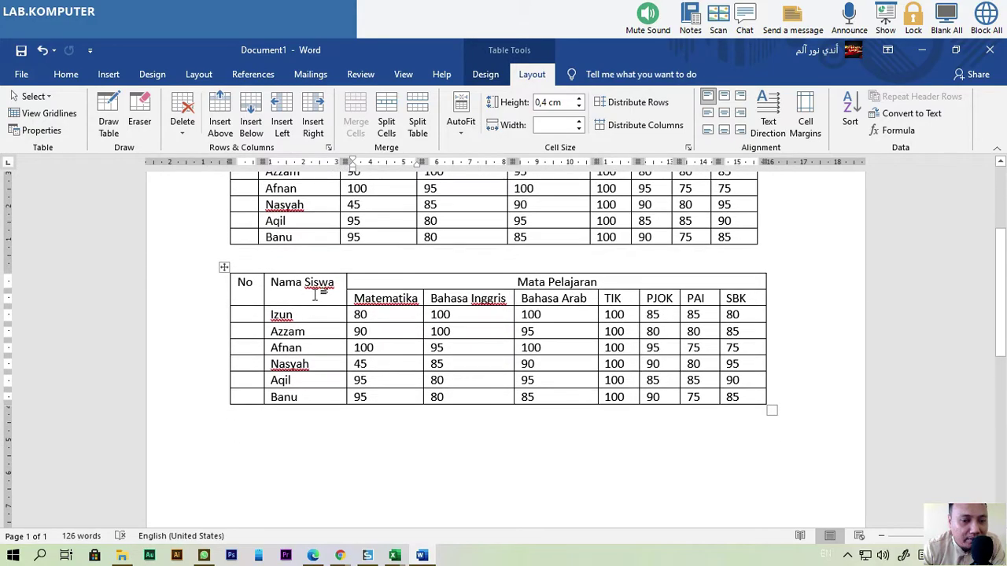
pyautogui.scroll(5, 324, 314)
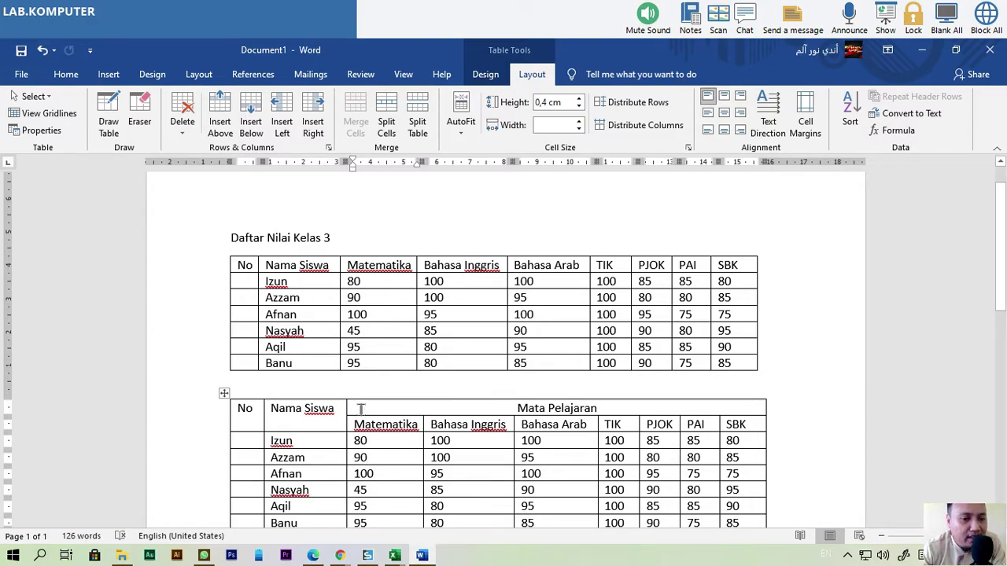
pyautogui.scroll(-5, 358, 393)
pyautogui.scroll(6, 358, 389)
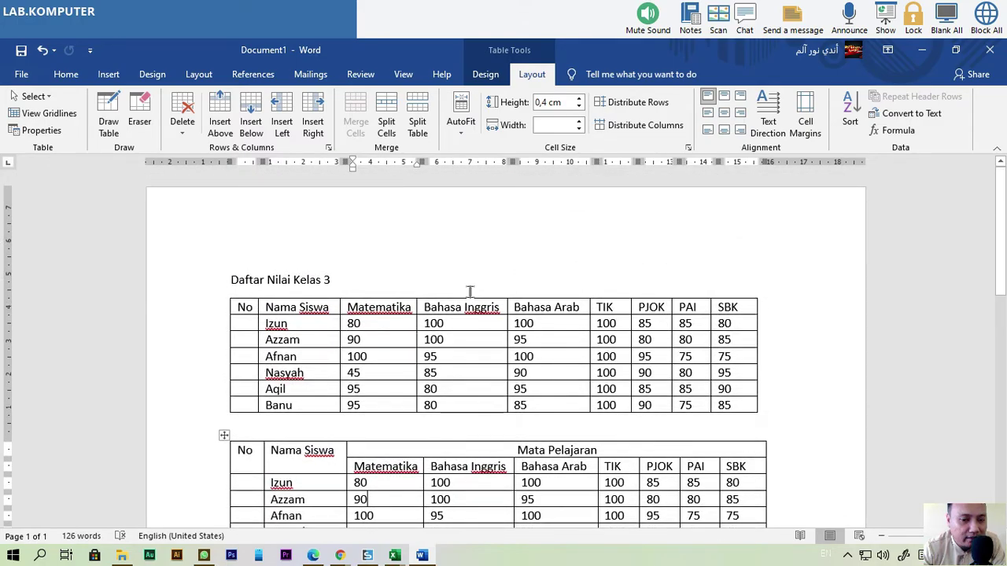
pyautogui.scroll(-3, 255, 312)
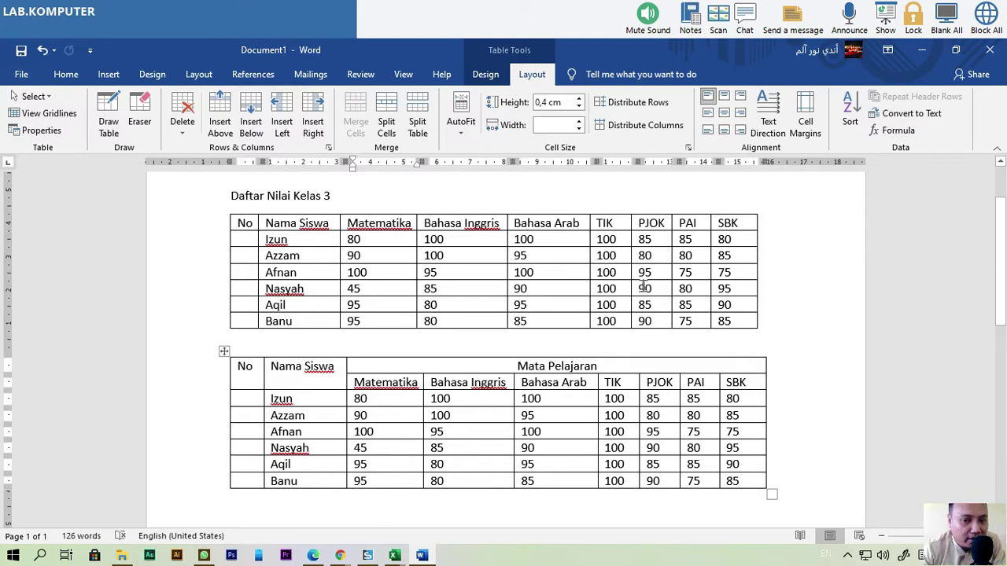
pyautogui.scroll(-2, 494, 315)
pyautogui.scroll(-1, 494, 318)
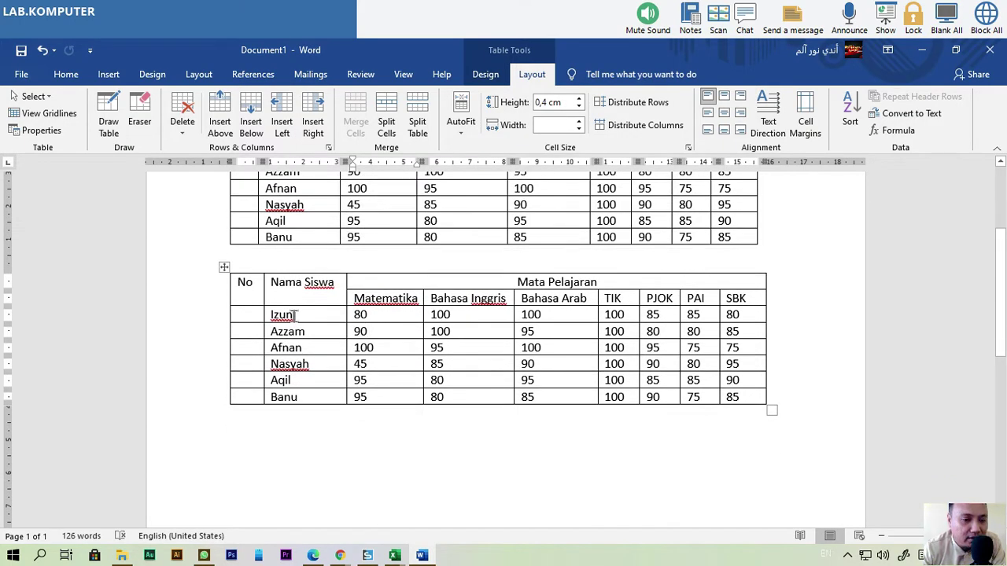
pyautogui.scroll(-2, 295, 315)
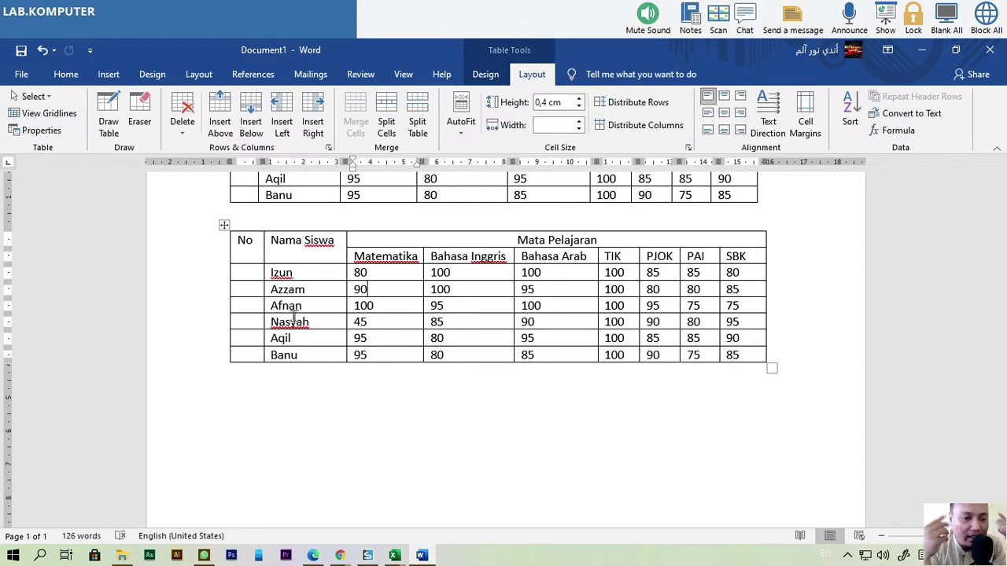
pyautogui.scroll(3, 293, 317)
pyautogui.scroll(3, 292, 315)
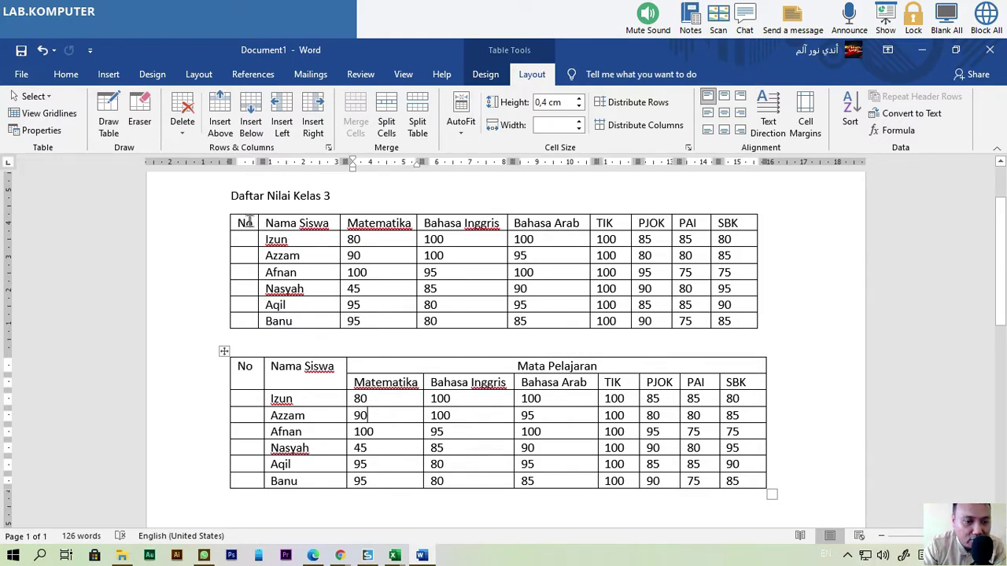
pyautogui.scroll(-4, 458, 308)
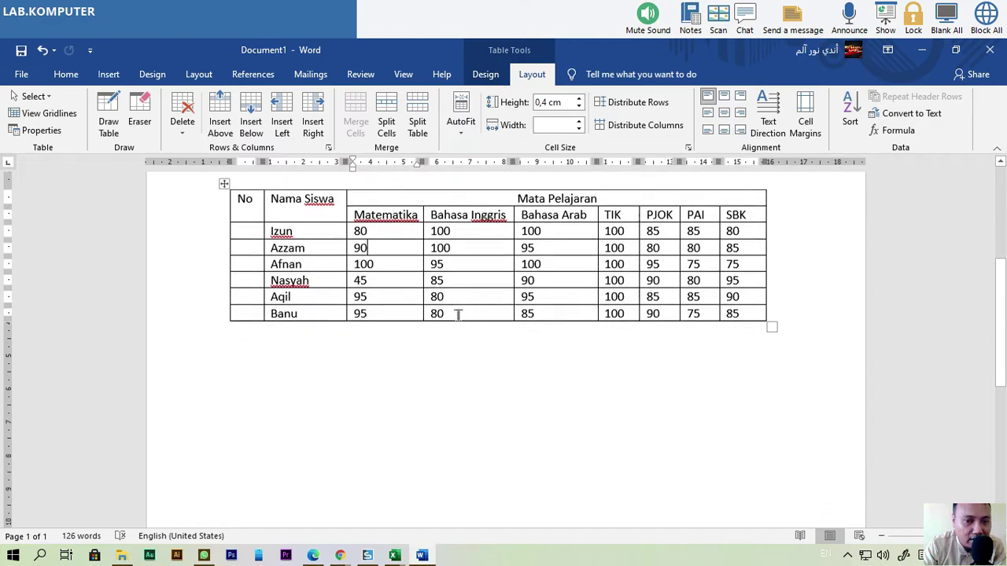
pyautogui.scroll(4, 458, 314)
pyautogui.scroll(3, 458, 315)
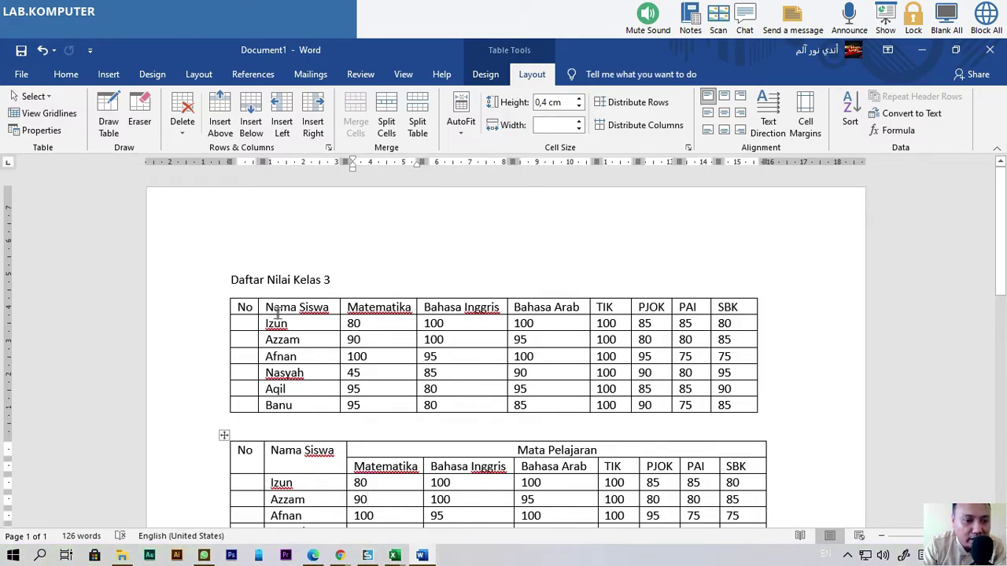
pyautogui.scroll(-3, 352, 284)
pyautogui.scroll(3, 352, 283)
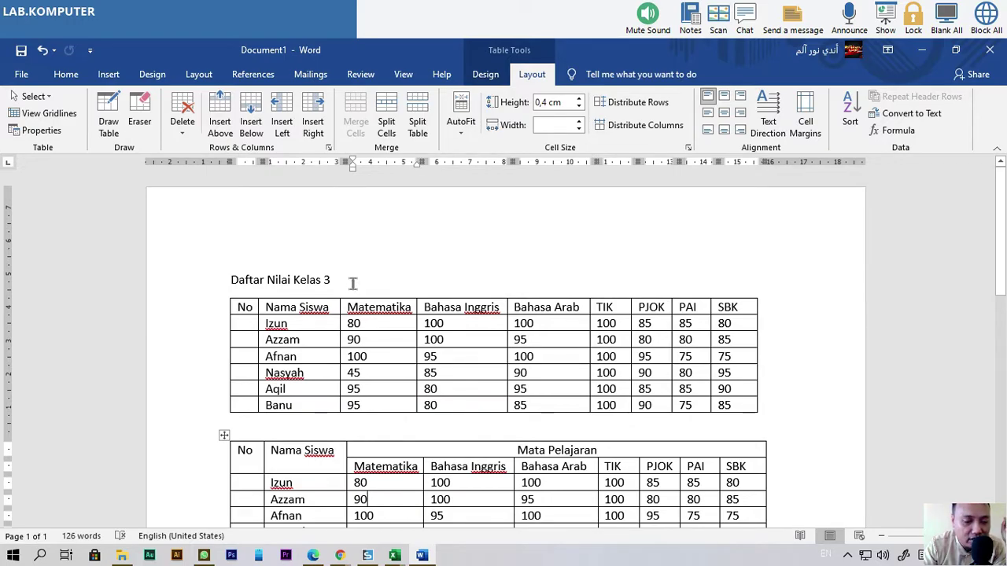
pyautogui.scroll(-1, 244, 339)
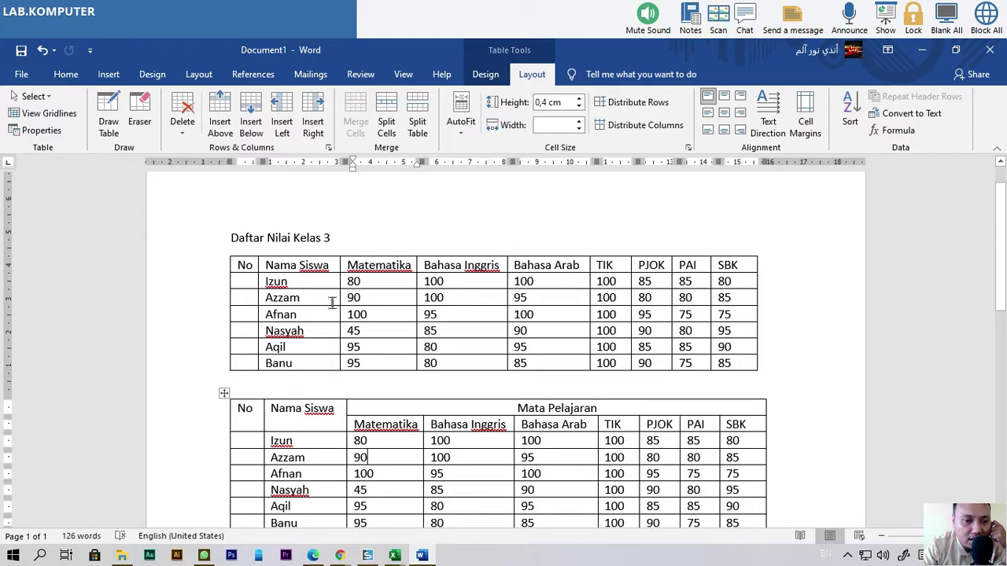
pyautogui.scroll(-2, 283, 303)
pyautogui.scroll(2, 439, 285)
pyautogui.scroll(-2, 382, 284)
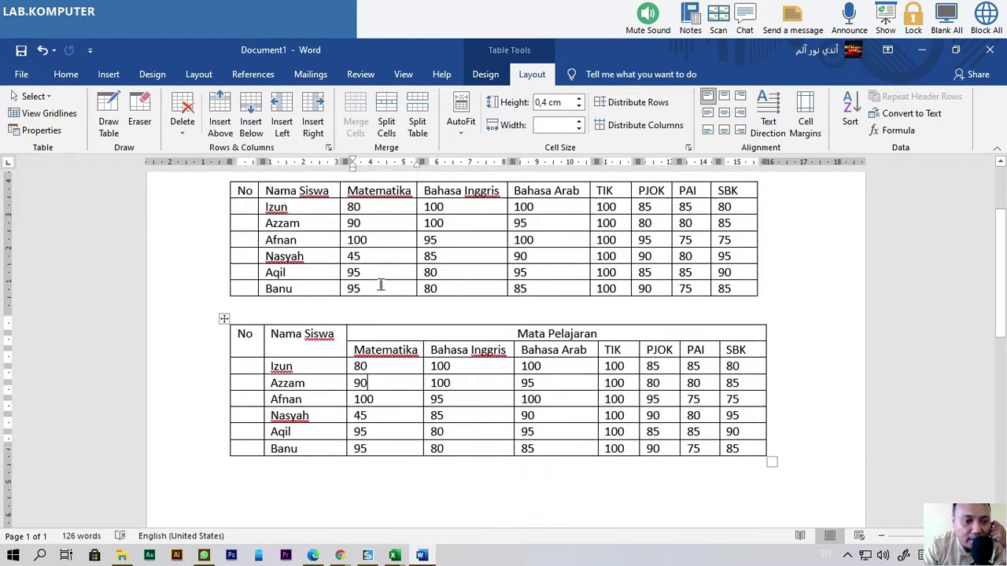
pyautogui.scroll(1, 338, 292)
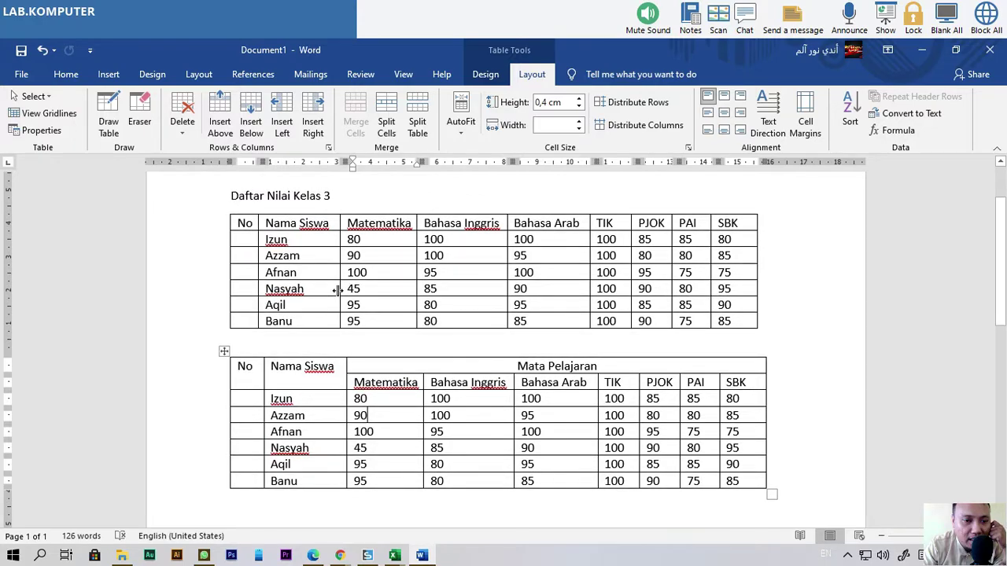
pyautogui.scroll(2, 337, 289)
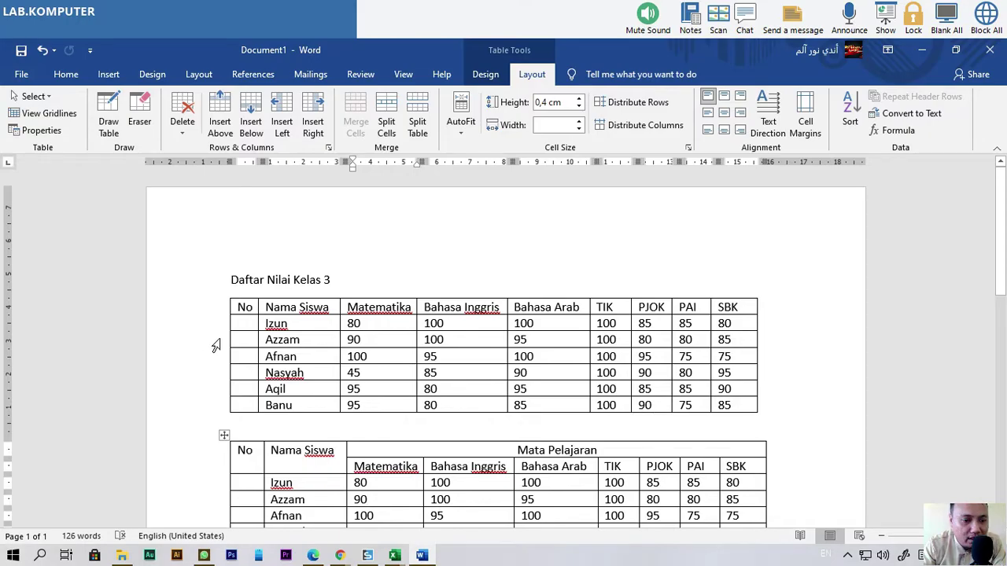
pyautogui.scroll(-10, 244, 393)
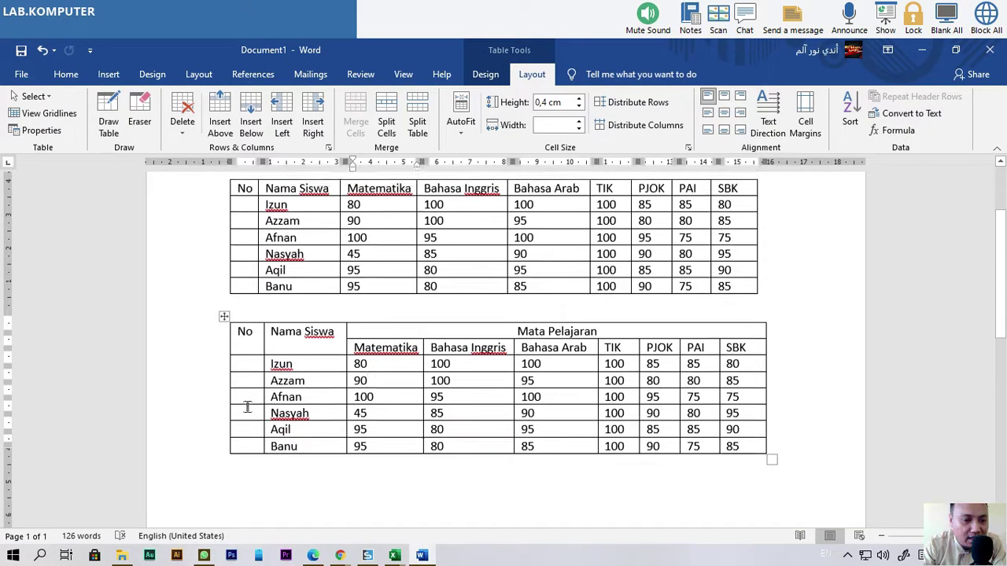
pyautogui.scroll(10, 246, 406)
pyautogui.scroll(-2, 247, 406)
pyautogui.scroll(4, 272, 411)
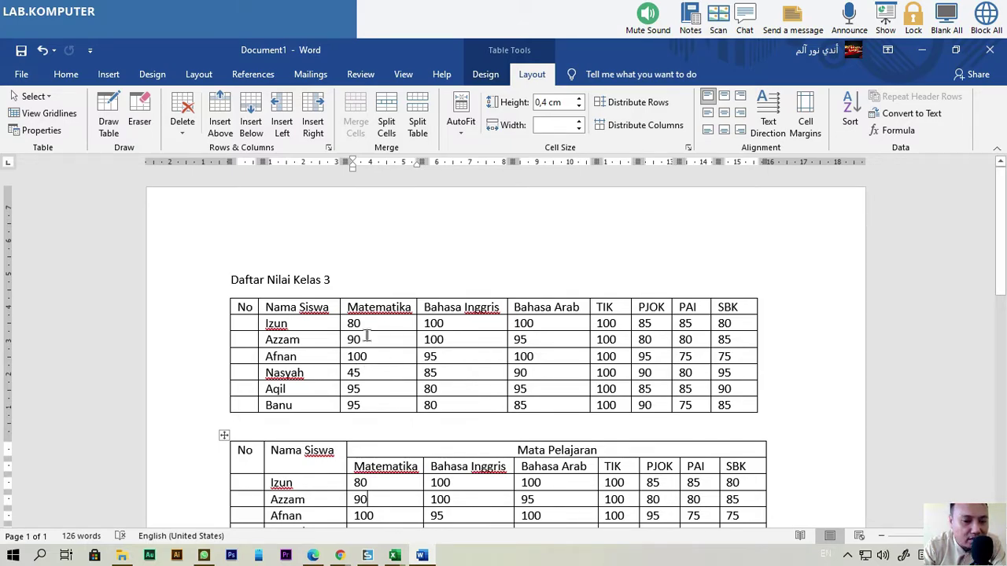
pyautogui.scroll(-1, 632, 369)
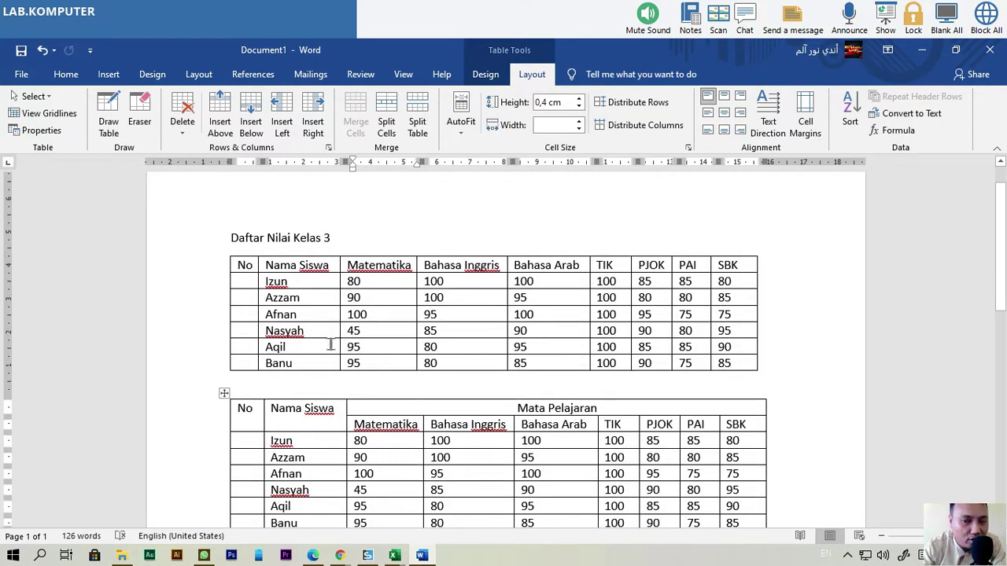
pyautogui.scroll(1, 330, 343)
pyautogui.scroll(-6, 330, 344)
pyautogui.scroll(3, 330, 343)
pyautogui.scroll(-3, 360, 355)
# - Add an empty line below the second grade table
pyautogui.press('Up')
pyautogui.press('Up')
pyautogui.press('Up')
pyautogui.press('Up')
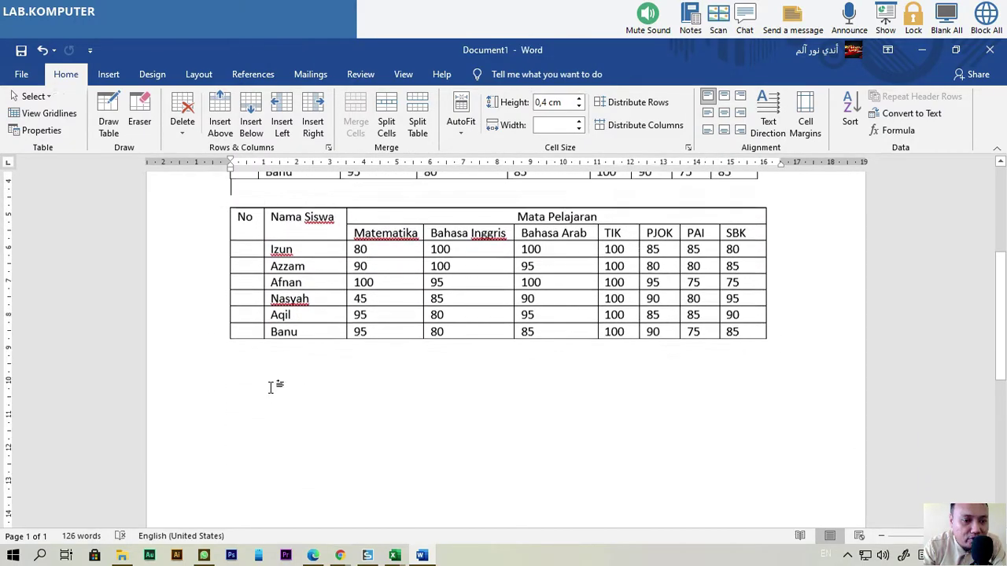
pyautogui.click(259, 369)
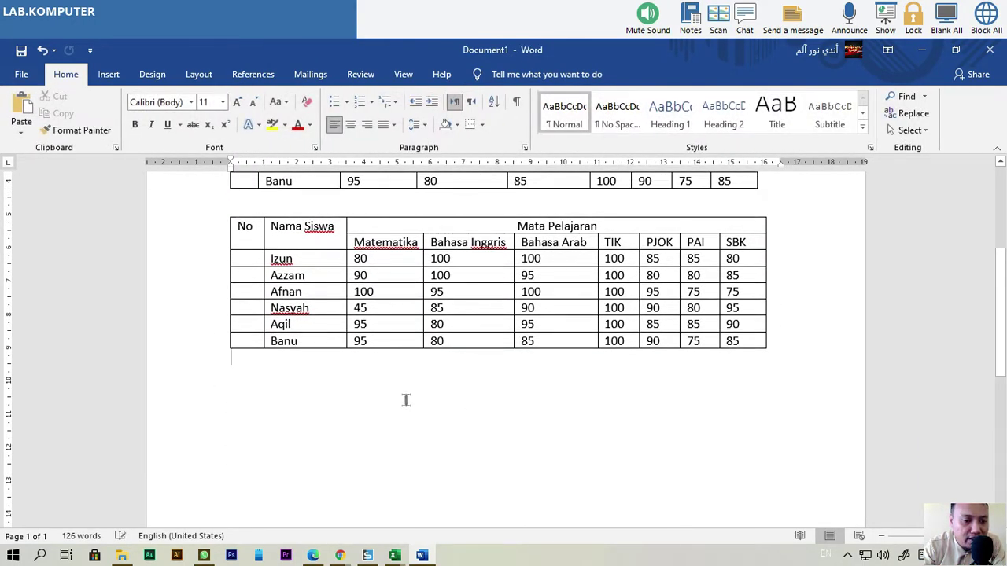
pyautogui.press('Return')
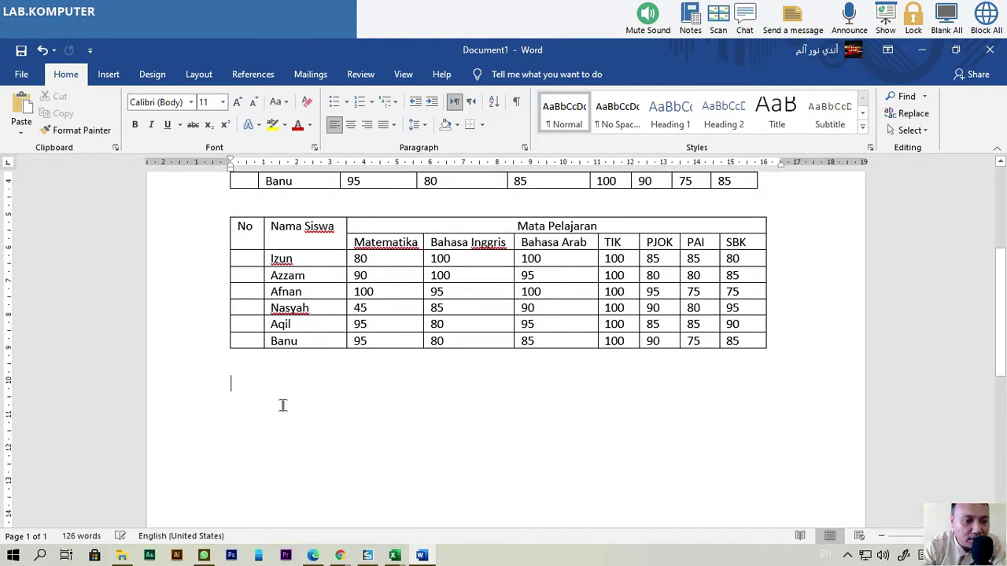
# - Insert a table with 10 columns and 13 rows on the empty line below the second grade table
pyautogui.click(109, 74)
pyautogui.click(115, 133)
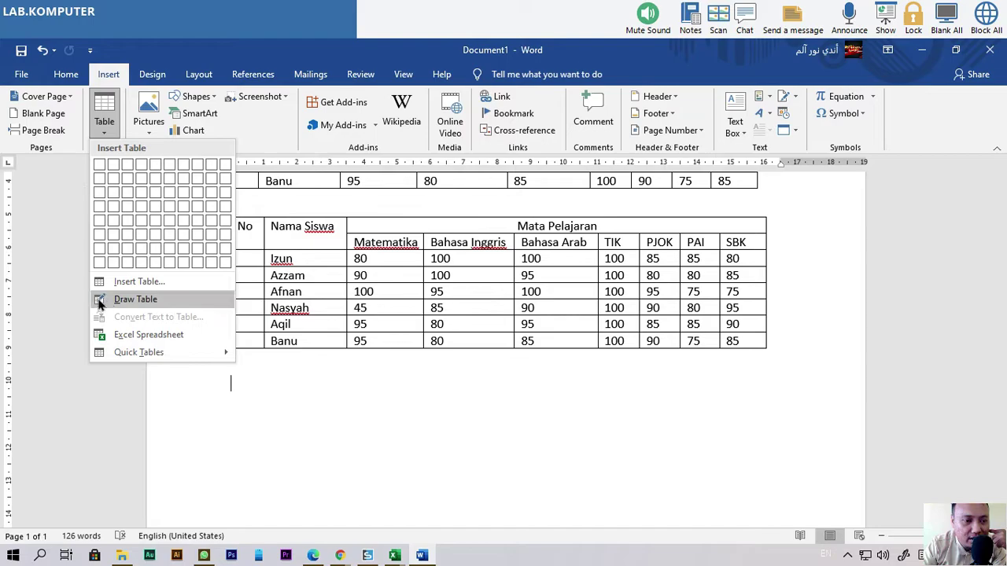
pyautogui.click(126, 282)
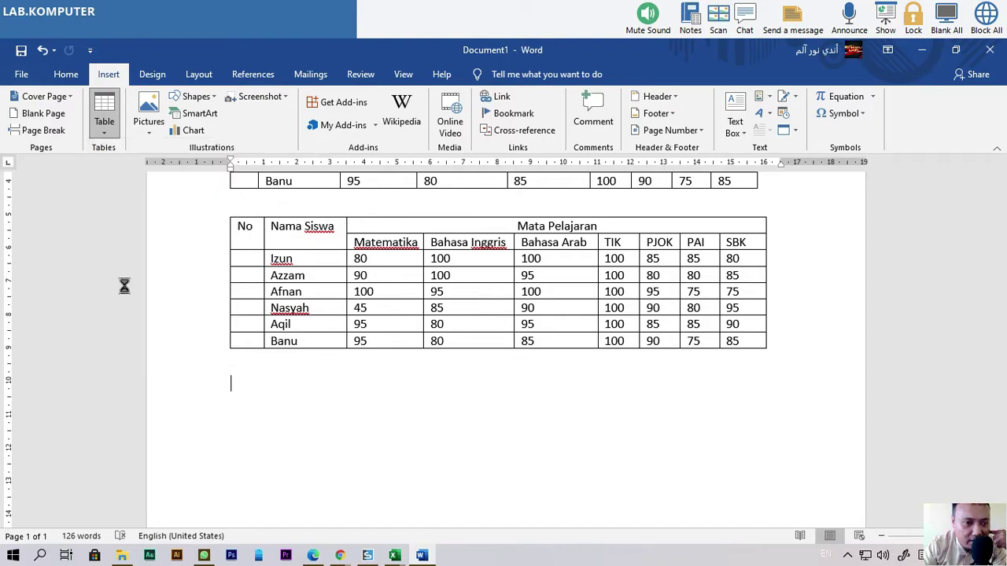
pyautogui.moveTo(505, 198); pyautogui.dragTo(776, 126)
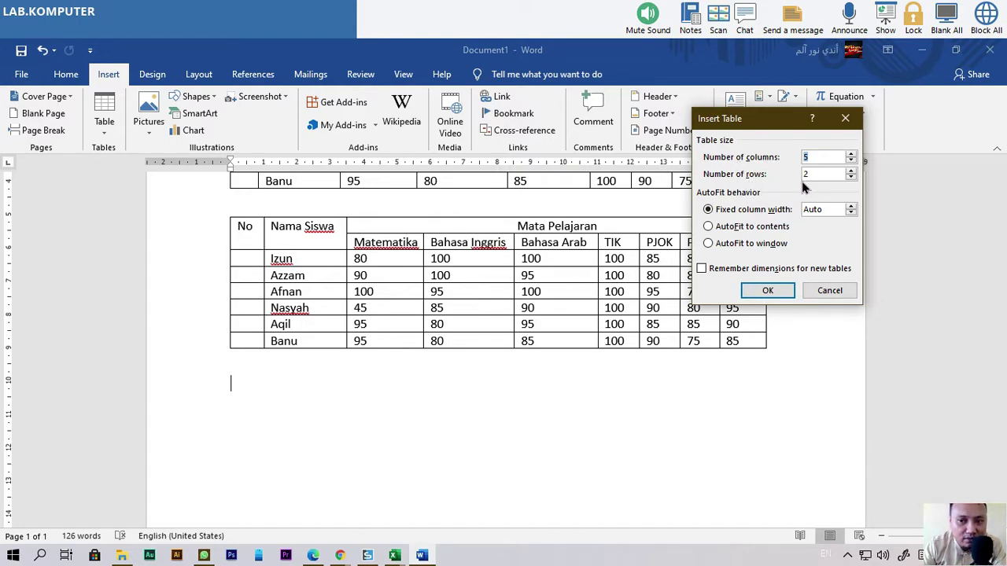
pyautogui.click(818, 158)
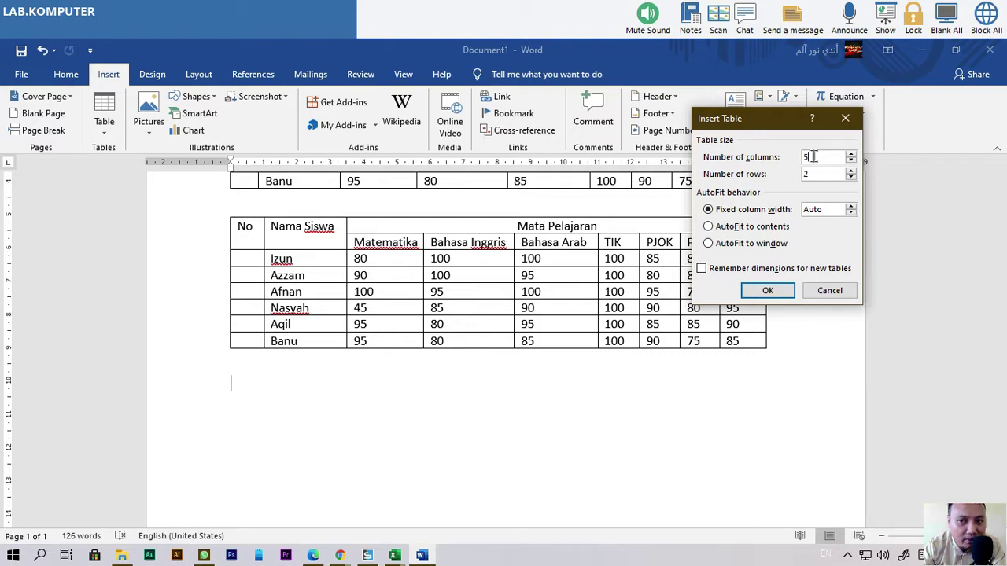
pyautogui.press('BackSpace')
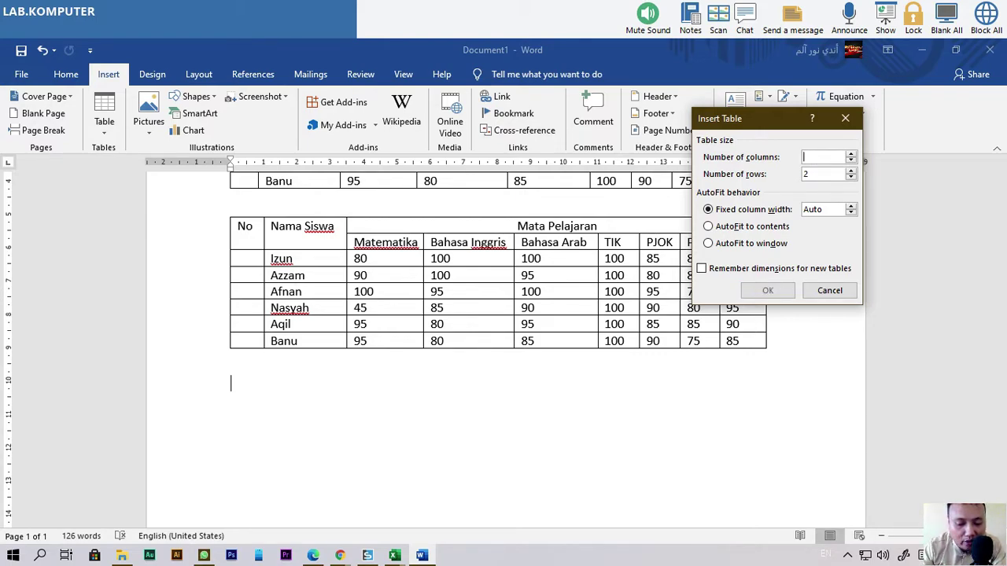
pyautogui.write('10')
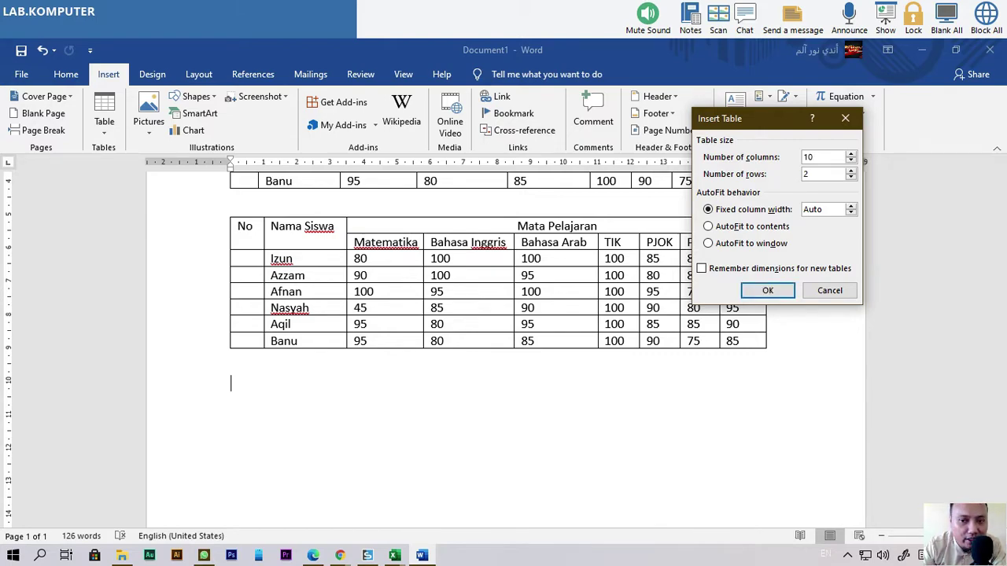
pyautogui.press('Tab')
pyautogui.write('1')
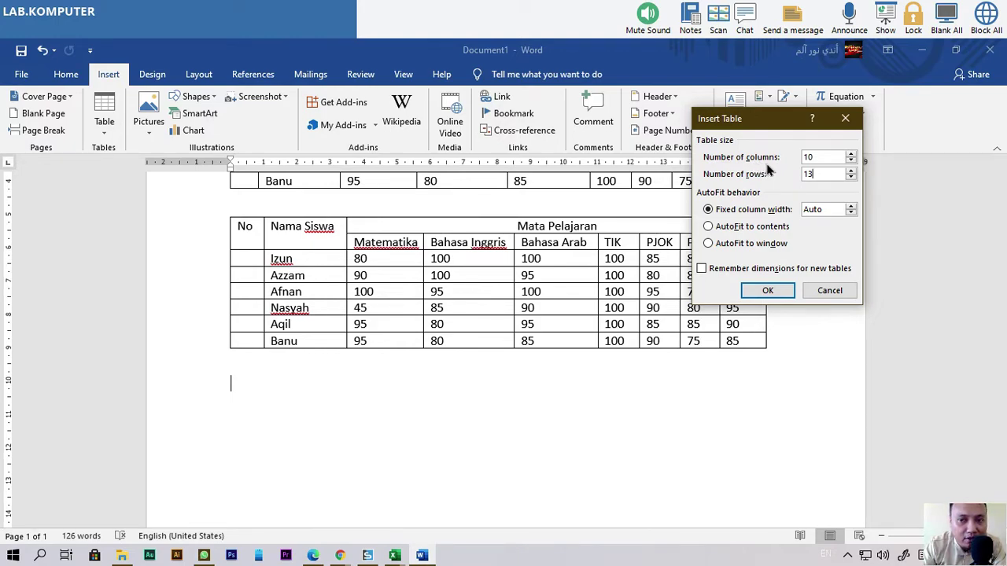
pyautogui.click(777, 293)
# - Examine the layout of the new blank table and its upper-left cells against the grade table above it
pyautogui.scroll(-3, 277, 383)
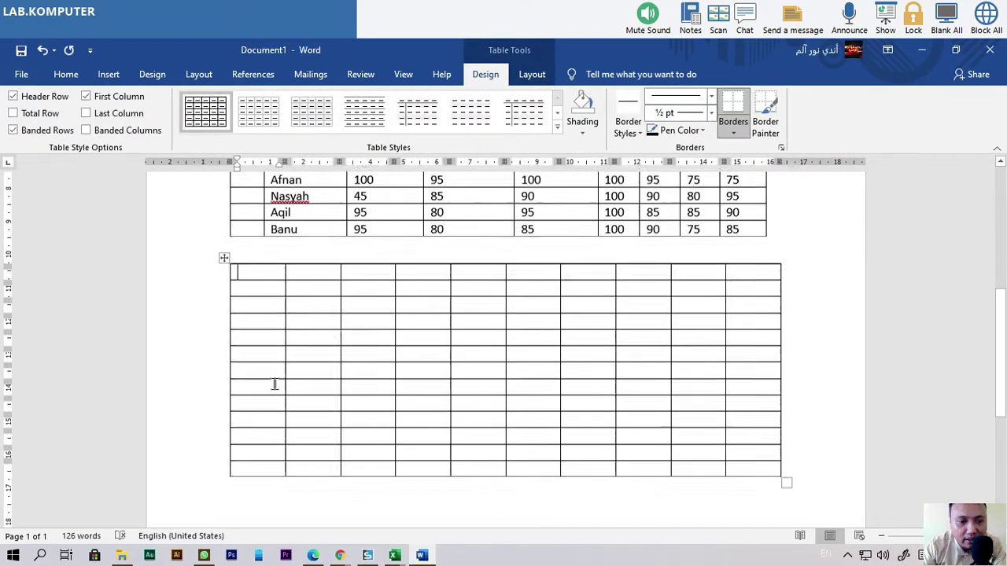
pyautogui.scroll(1, 274, 383)
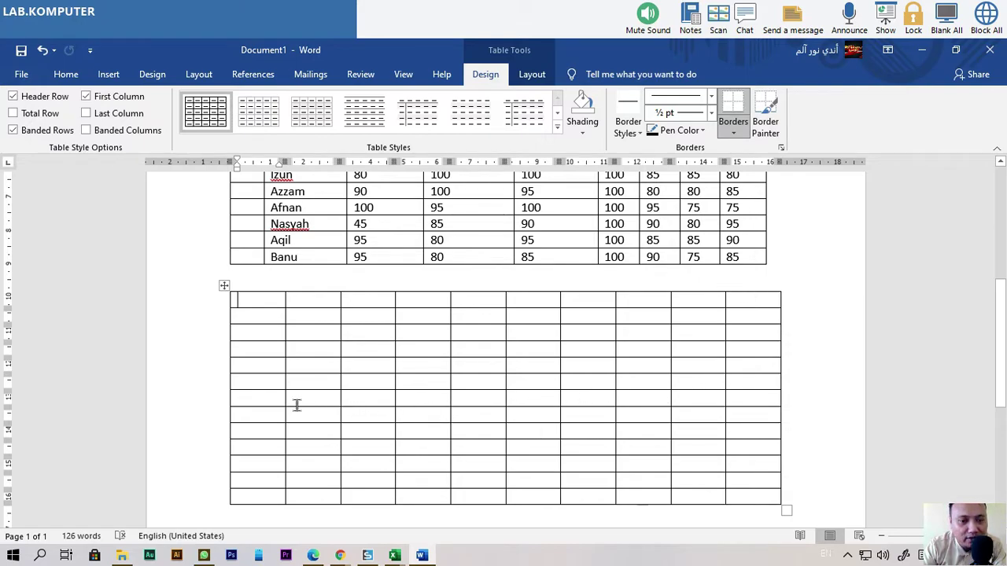
pyautogui.scroll(-3, 297, 404)
pyautogui.scroll(2, 296, 404)
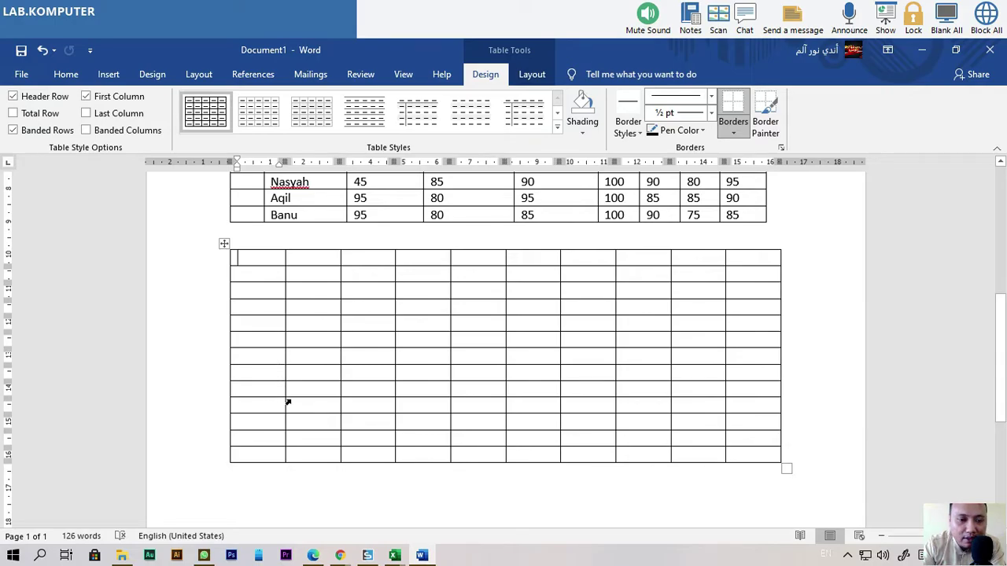
pyautogui.scroll(2, 308, 380)
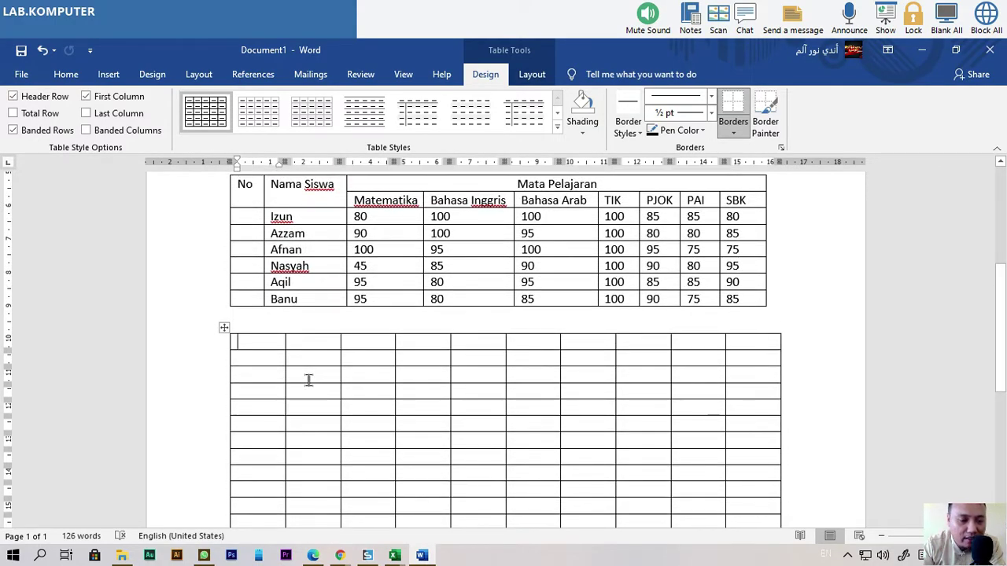
pyautogui.scroll(-1, 308, 380)
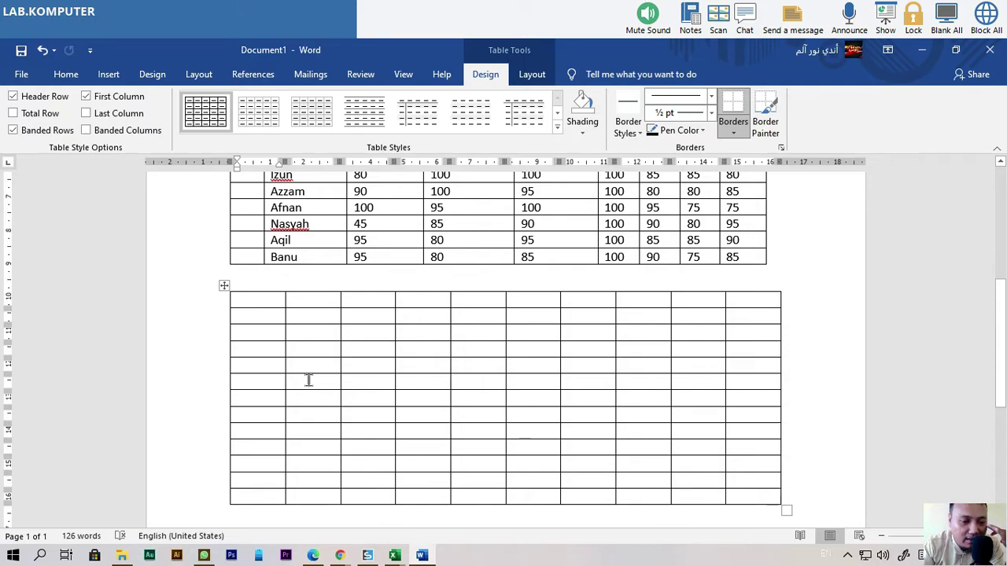
pyautogui.click(311, 318)
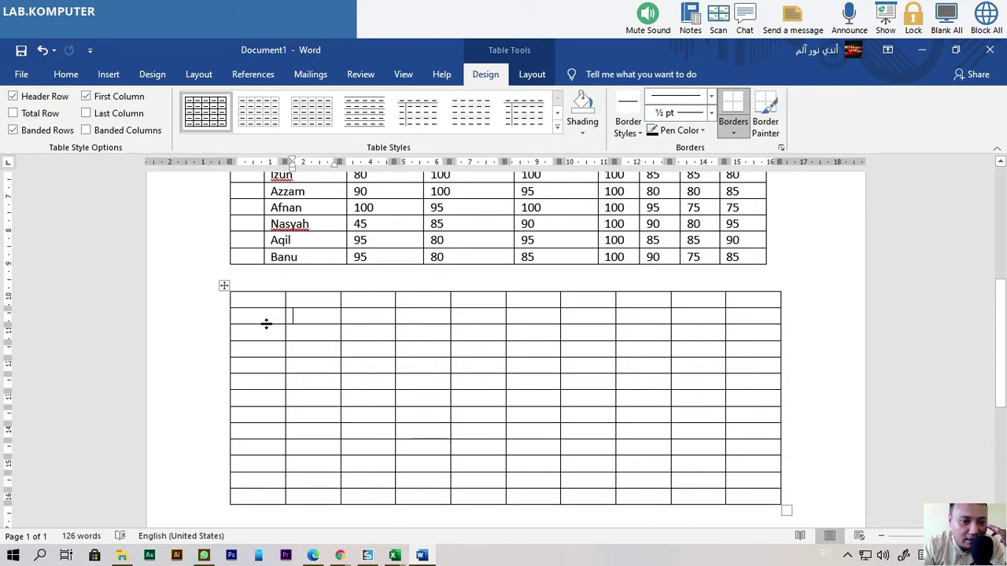
pyautogui.click(311, 338)
pyautogui.click(274, 318)
pyautogui.click(302, 319)
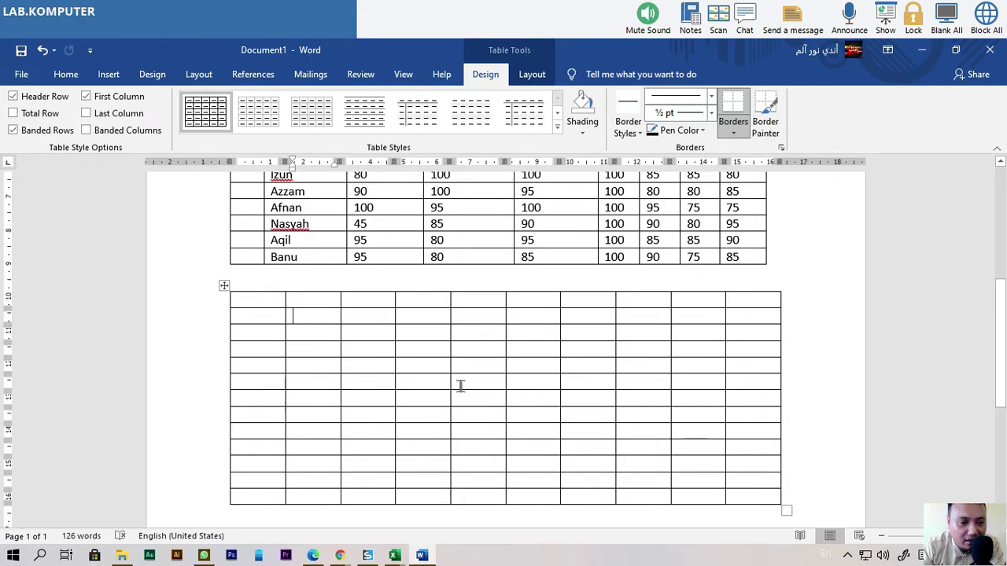
pyautogui.click(250, 299)
pyautogui.click(261, 313)
pyautogui.click(320, 298)
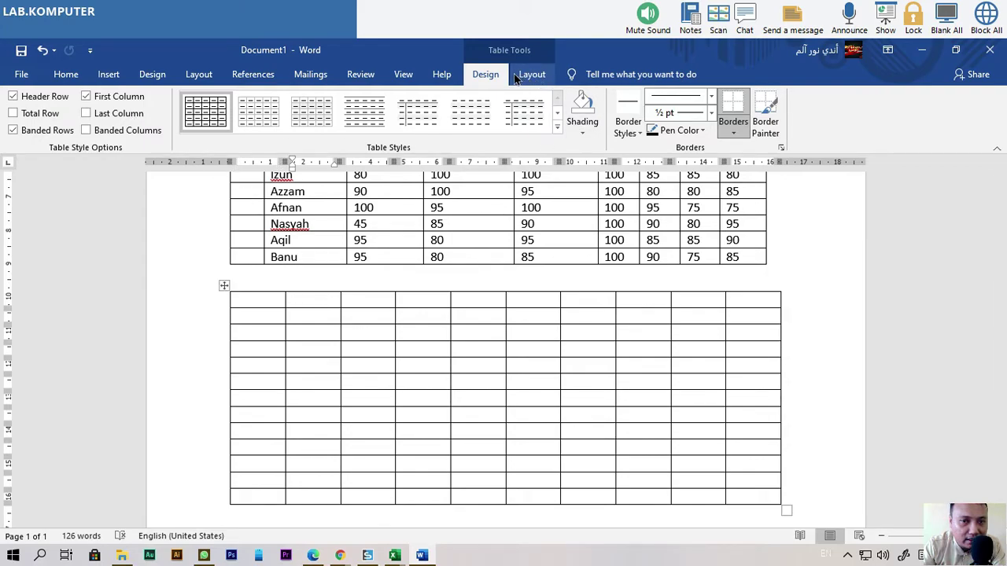
# - Shade the second cell of the blank table's first row dark orange and the fourth cell of its third row dark gold
pyautogui.click(582, 128)
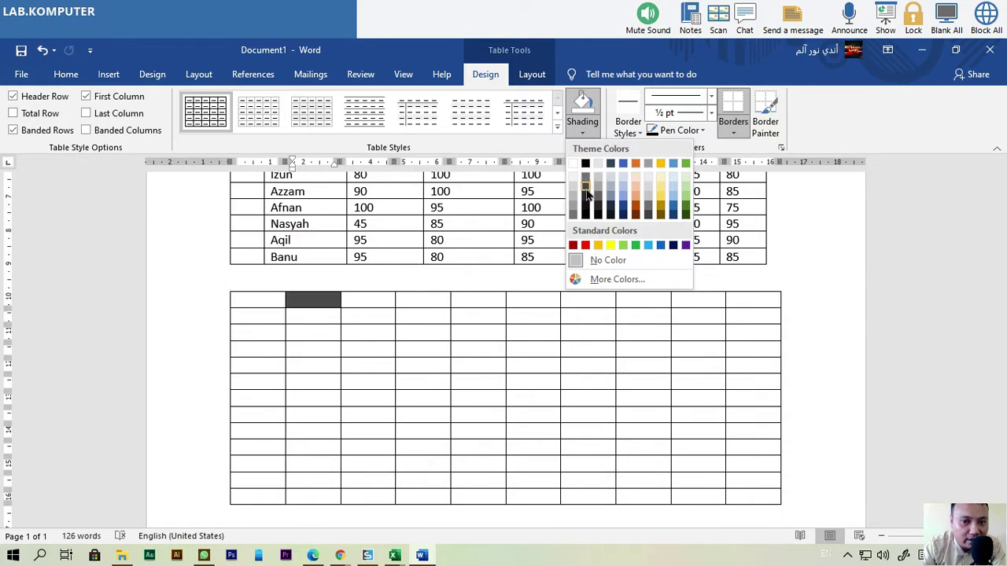
pyautogui.click(635, 206)
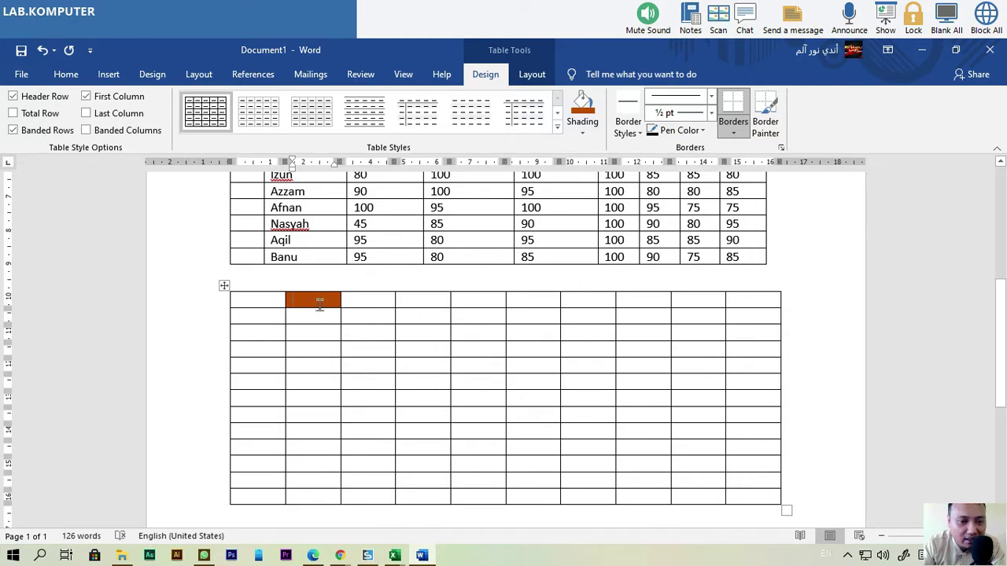
pyautogui.click(420, 332)
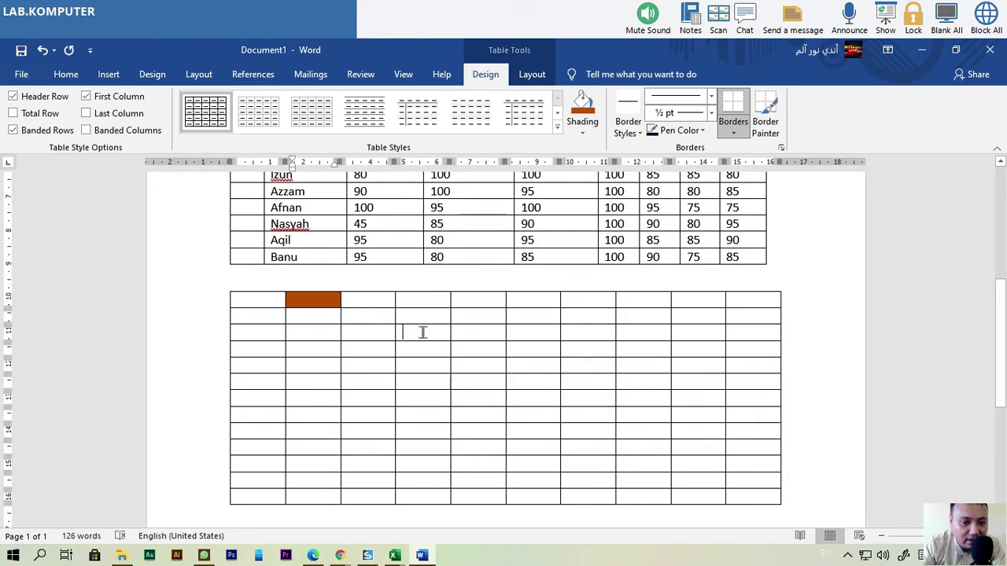
pyautogui.click(582, 132)
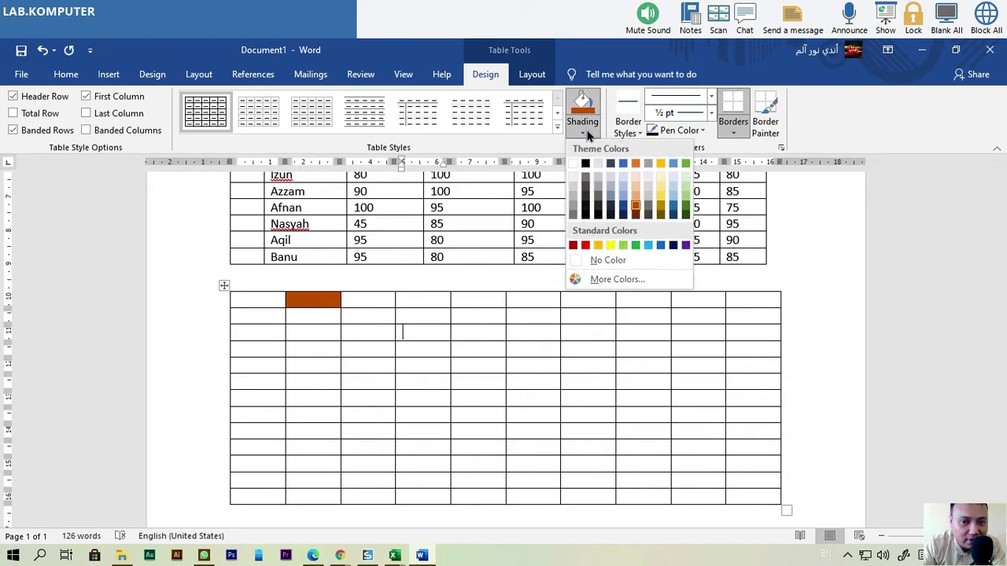
pyautogui.click(662, 204)
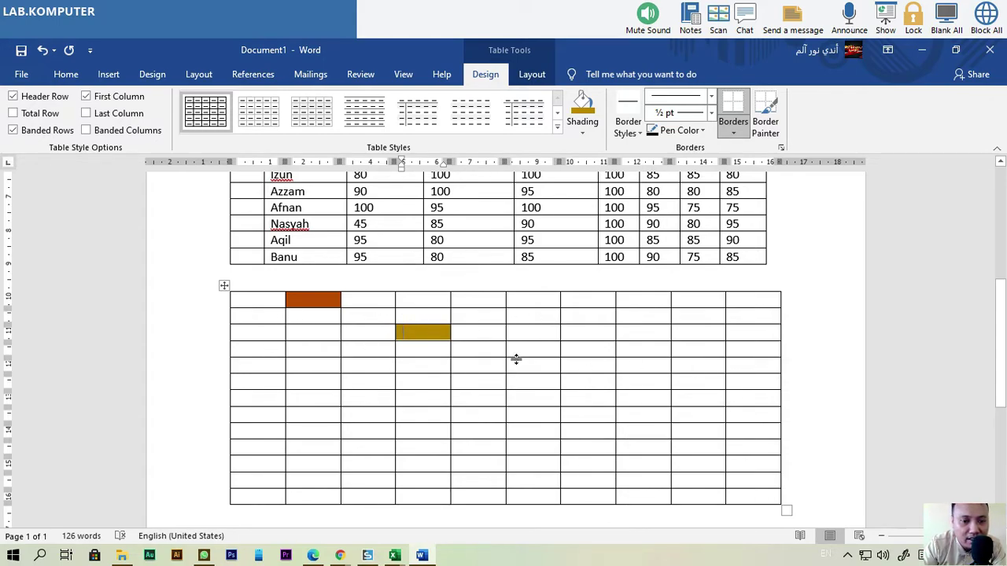
# - Examine the shaded cells and the individual row and column cells of the new table below the grade tables
pyautogui.scroll(3, 385, 352)
pyautogui.scroll(-5, 380, 346)
pyautogui.scroll(3, 401, 345)
pyautogui.scroll(3, 307, 378)
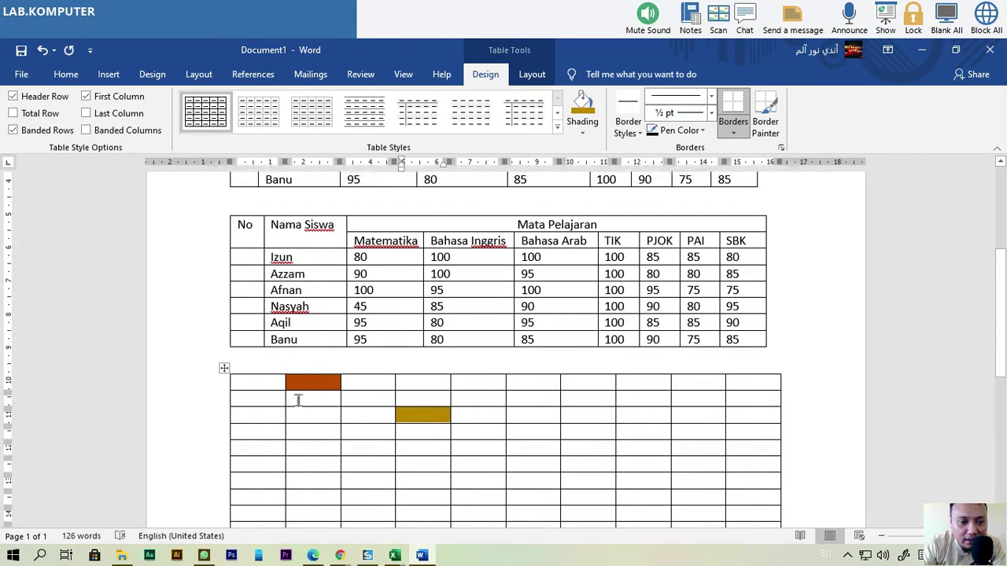
pyautogui.moveTo(266, 384); pyautogui.dragTo(597, 385)
pyautogui.click(412, 479)
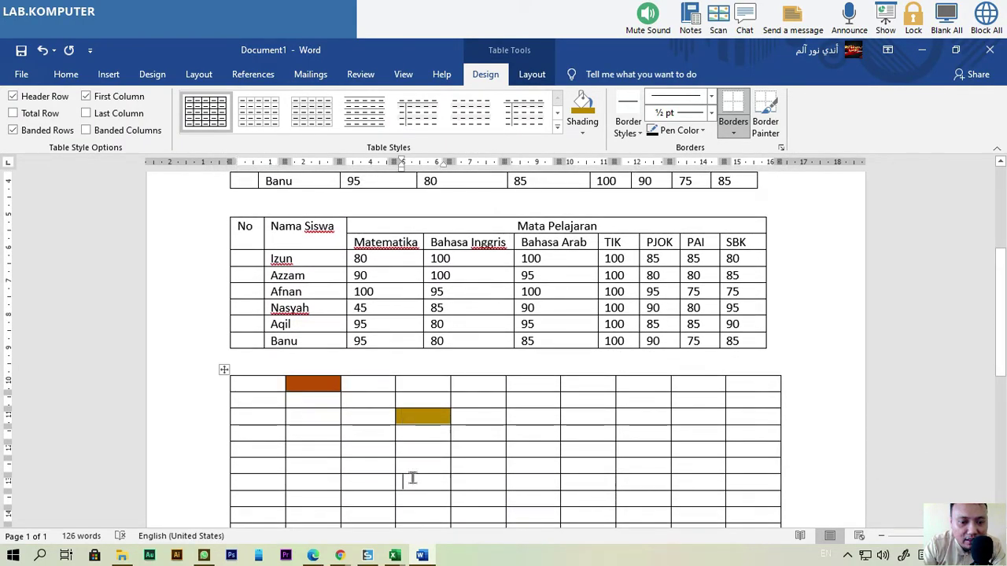
pyautogui.scroll(-3, 353, 428)
pyautogui.click(361, 340)
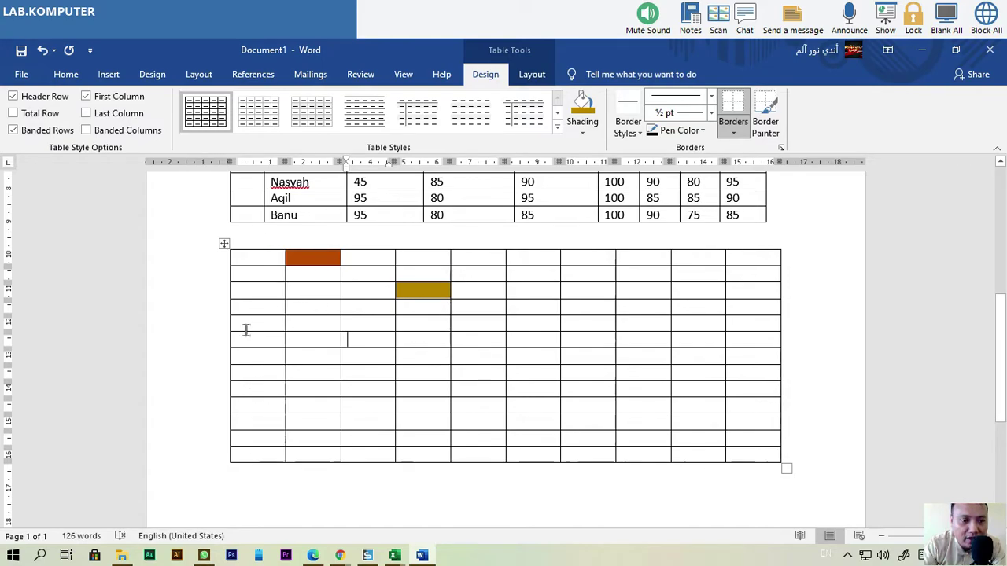
pyautogui.moveTo(276, 244)
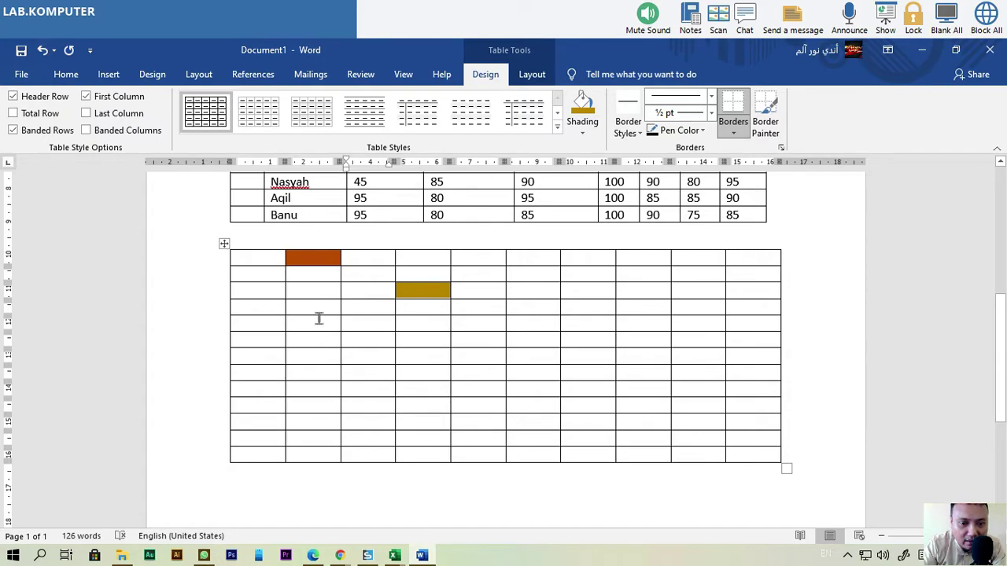
pyautogui.click(302, 292)
pyautogui.click(303, 335)
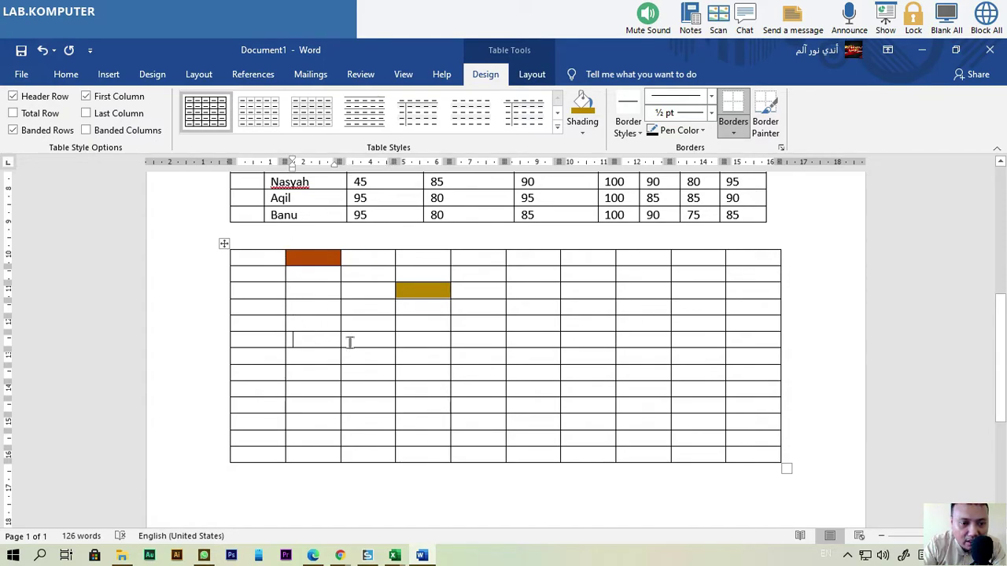
pyautogui.click(327, 355)
pyautogui.click(364, 368)
pyautogui.click(380, 340)
pyautogui.click(409, 336)
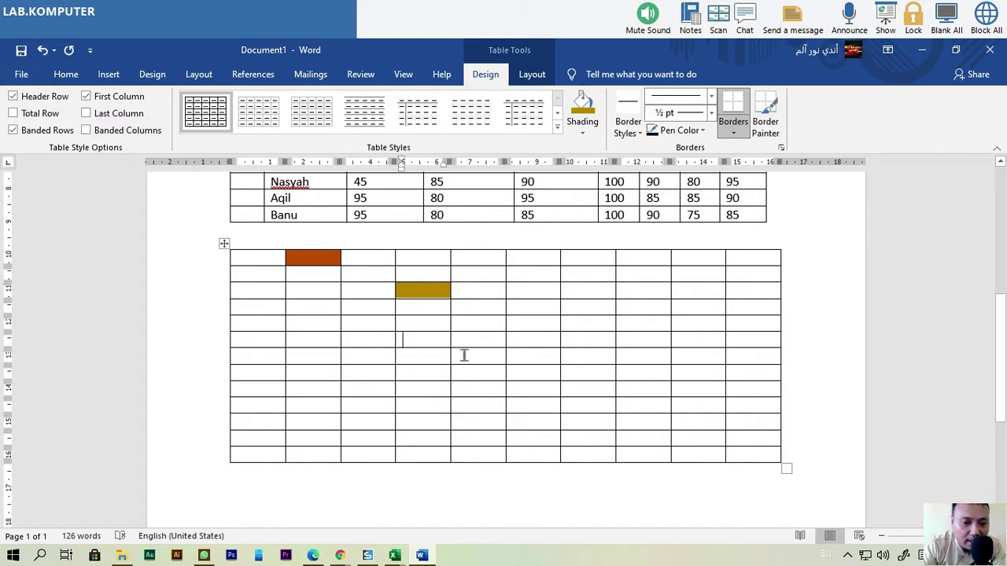
pyautogui.click(380, 322)
pyautogui.click(292, 305)
pyautogui.click(270, 304)
pyautogui.click(305, 274)
# - Examine the wide Mata Pelajaran header cell in the second grade table and the subject columns beneath it
pyautogui.scroll(4, 306, 438)
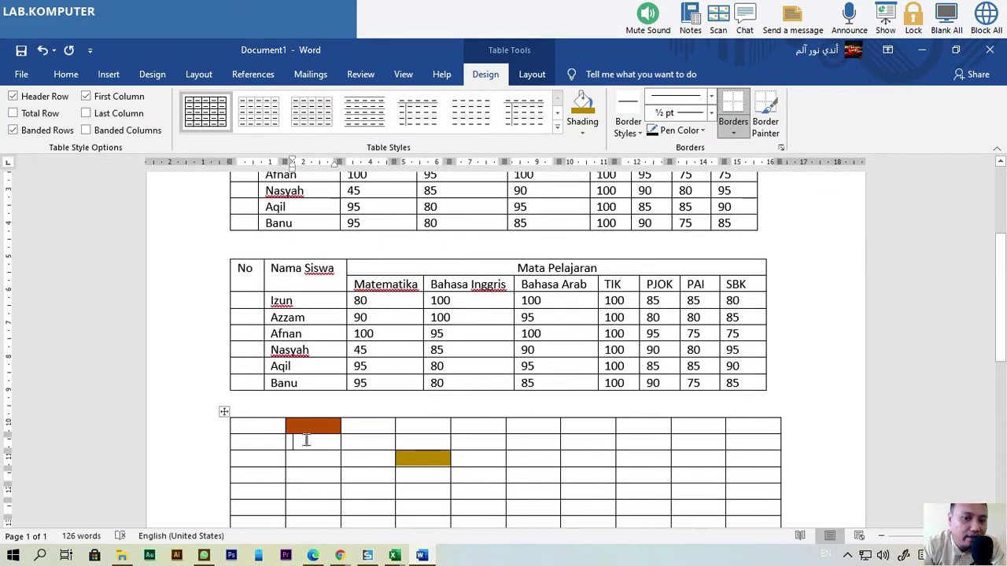
pyautogui.scroll(4, 310, 429)
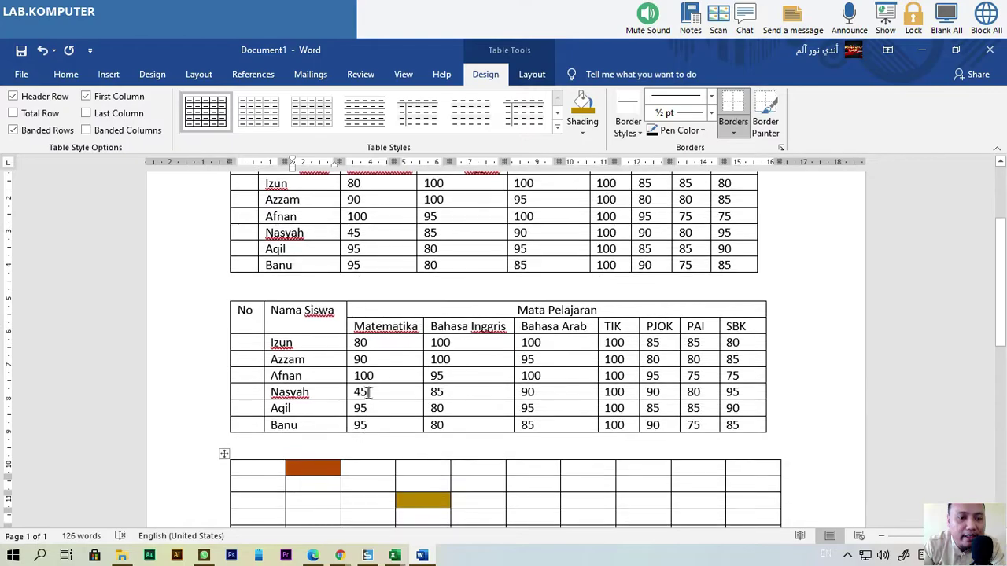
pyautogui.scroll(-2, 245, 291)
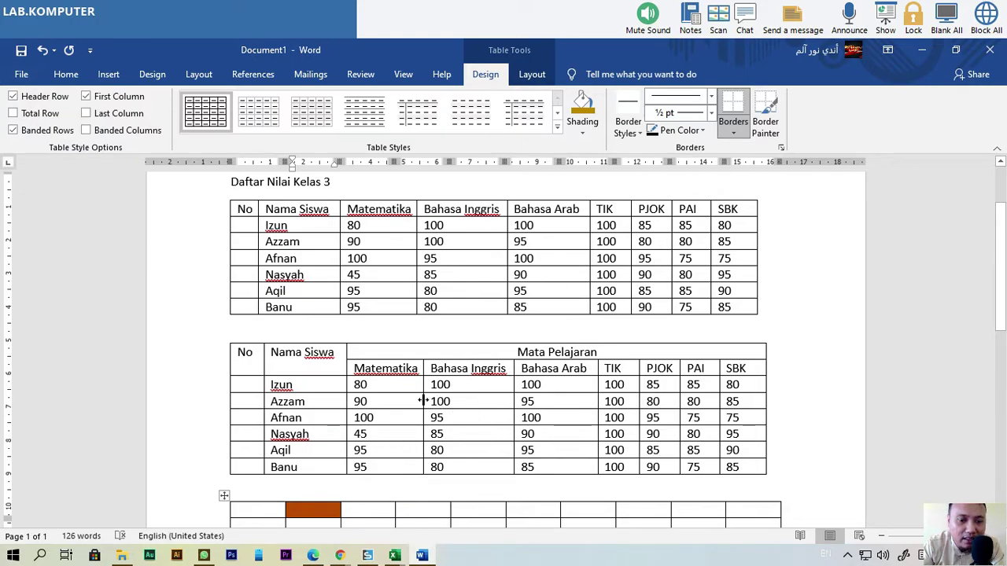
pyautogui.click(350, 351)
pyautogui.click(363, 349)
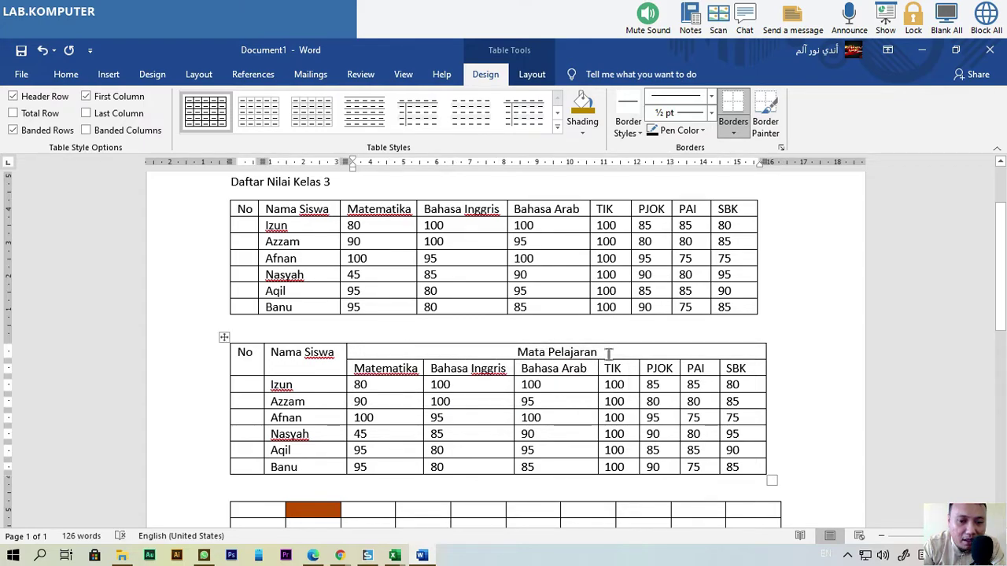
pyautogui.click(346, 352)
pyautogui.click(653, 348)
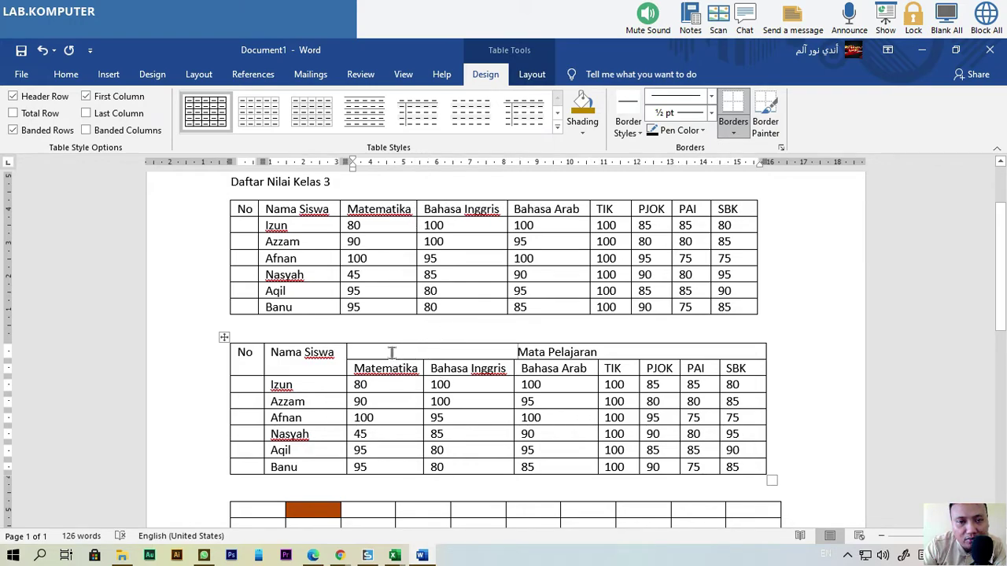
pyautogui.scroll(-2, 393, 353)
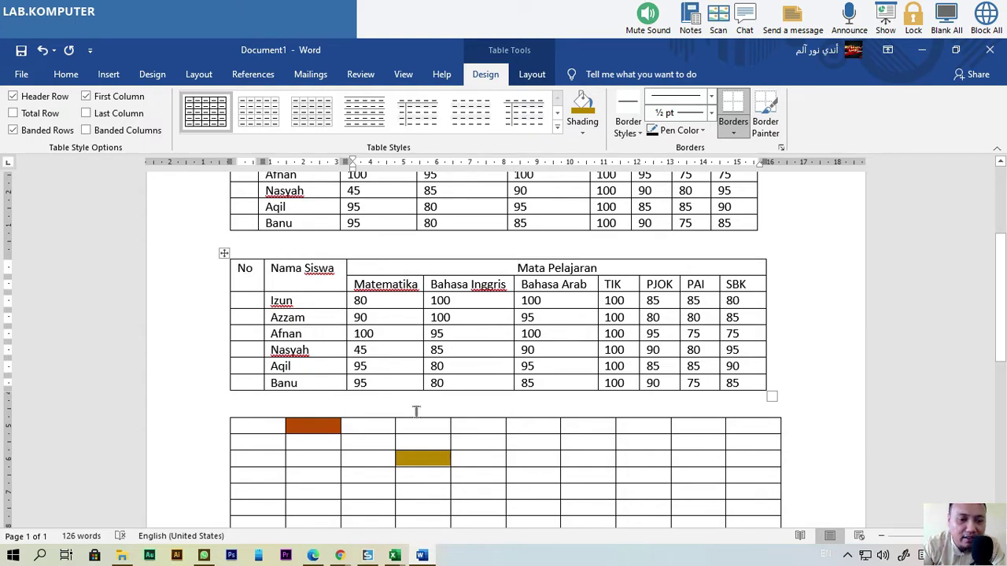
pyautogui.scroll(-1, 419, 410)
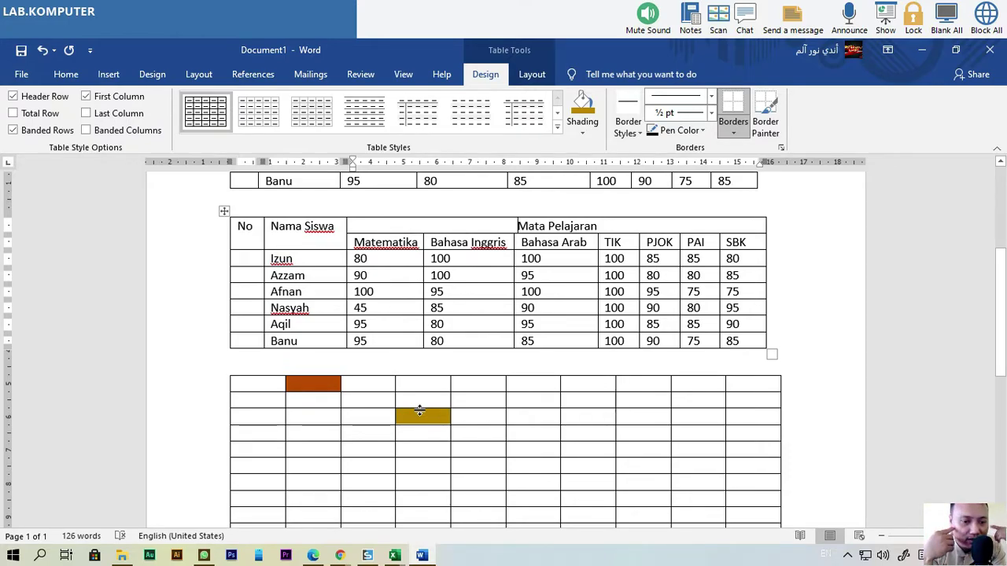
# - Remove the shading from the first four rows and columns of the new table by setting it to No Color
pyautogui.moveTo(250, 384); pyautogui.dragTo(445, 431)
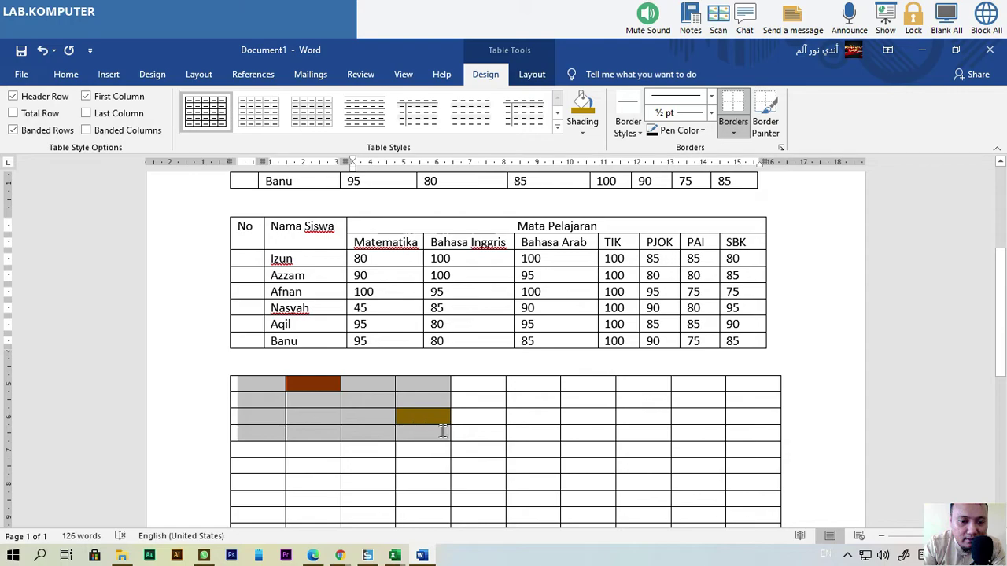
pyautogui.click(582, 129)
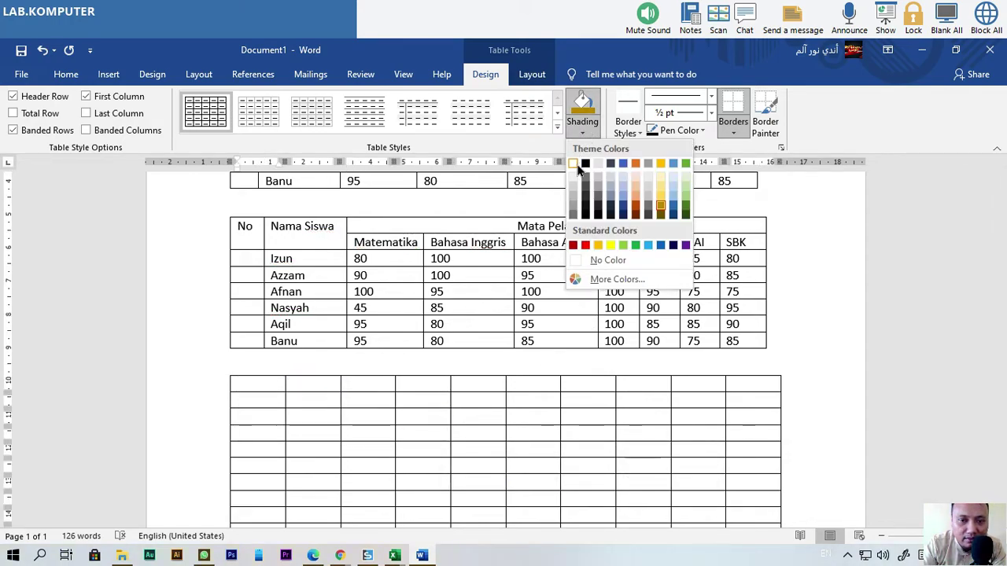
pyautogui.click(598, 260)
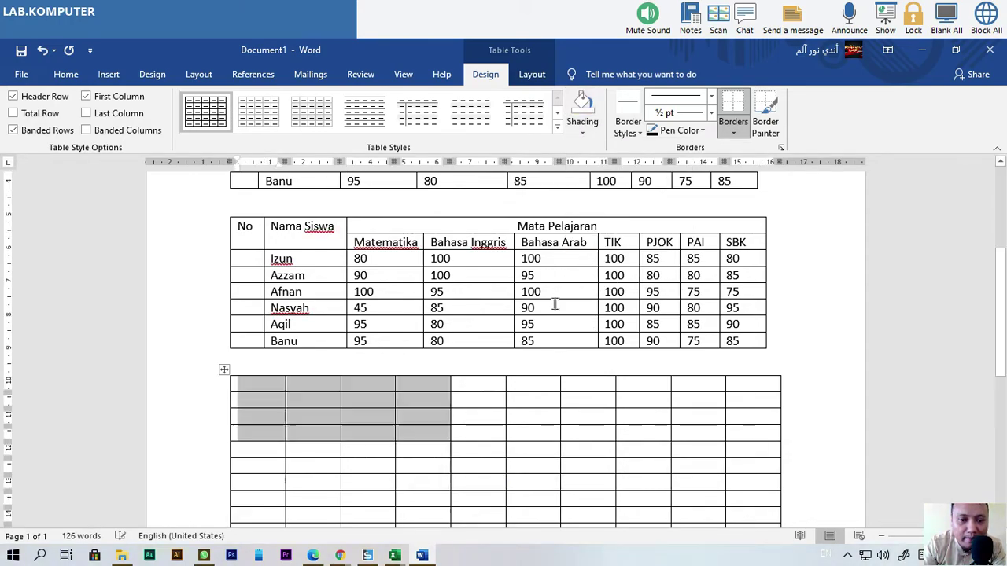
pyautogui.click(452, 431)
# - Enter the headings No and Nama Siswa in the first two cells of the new table's first row
pyautogui.click(265, 385)
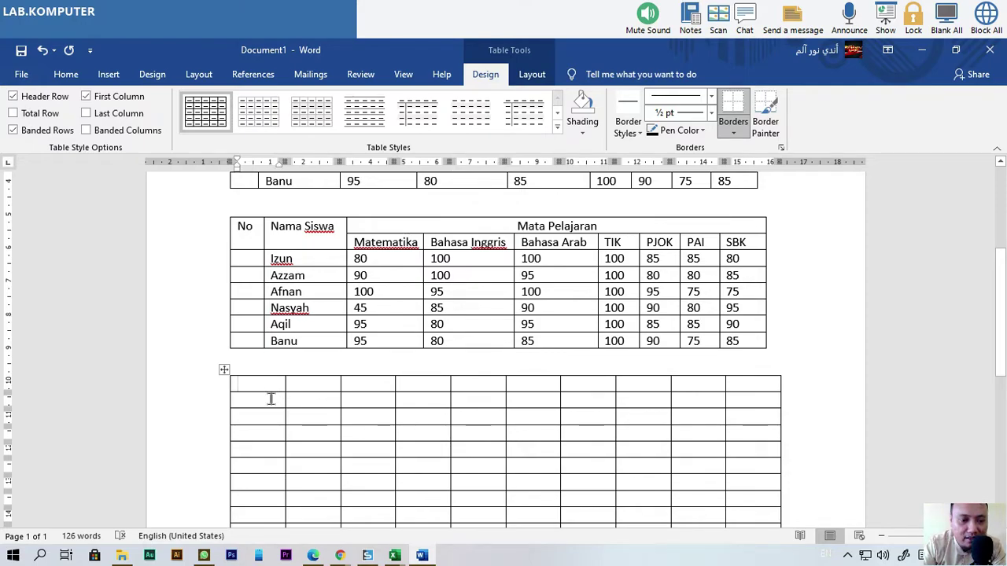
pyautogui.write('no')
pyautogui.press('Tab')
pyautogui.write('Nama')
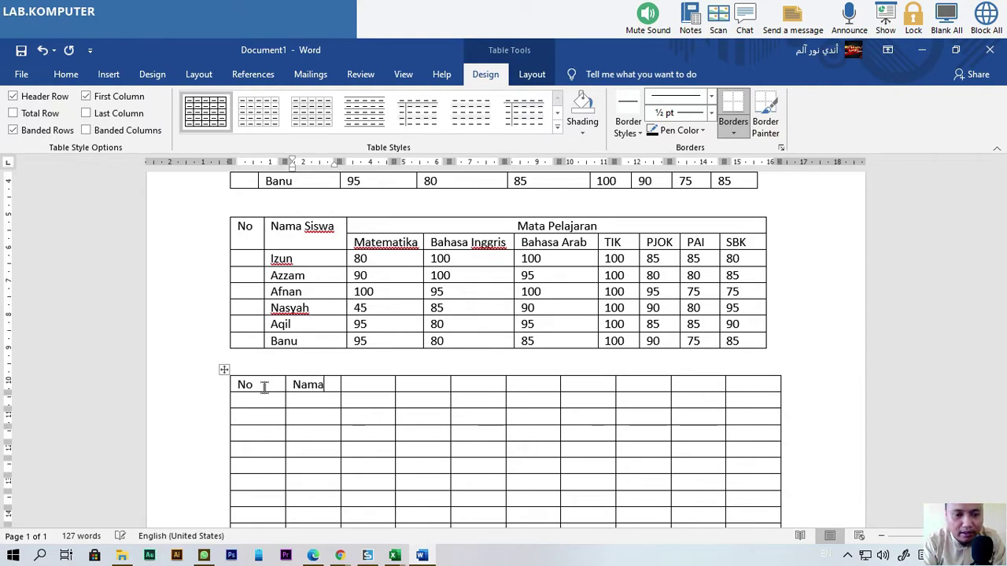
pyautogui.write(' Siswa')
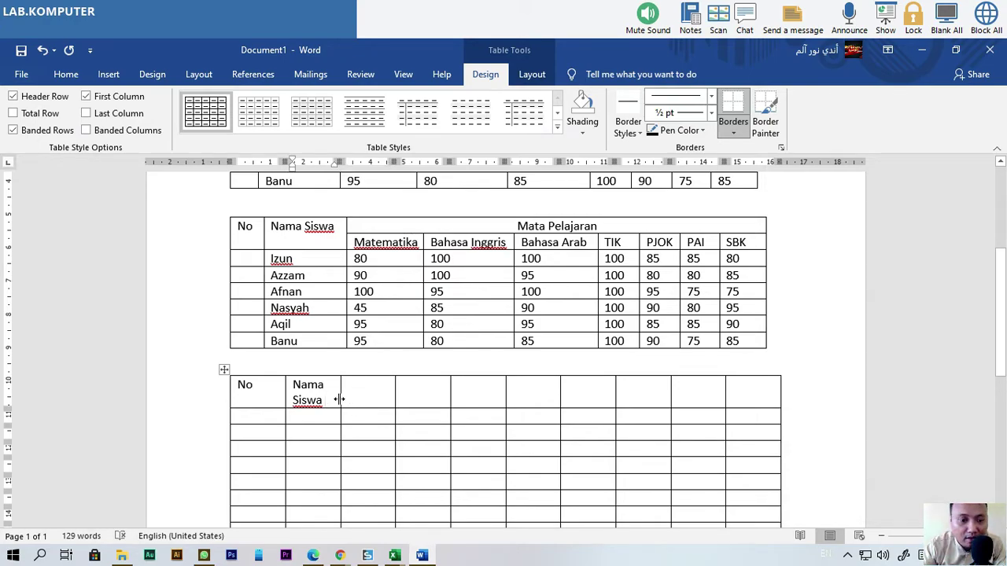
# - Widen the Nama Siswa column to about 2.34 cm so its heading fits on one line, and widen the third column slightly
pyautogui.moveTo(340, 162); pyautogui.dragTo(340, 161)
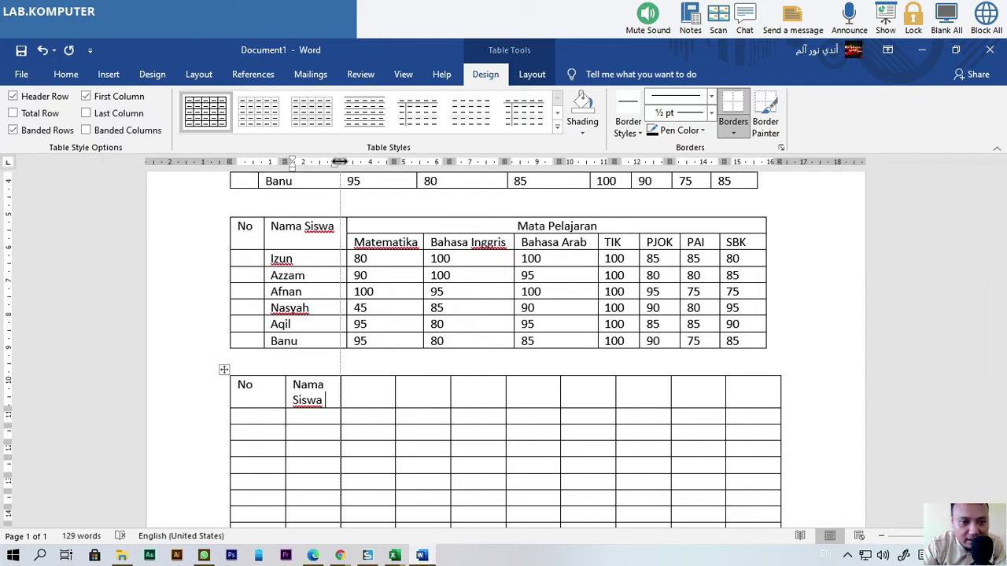
pyautogui.moveTo(343, 161); pyautogui.dragTo(363, 162)
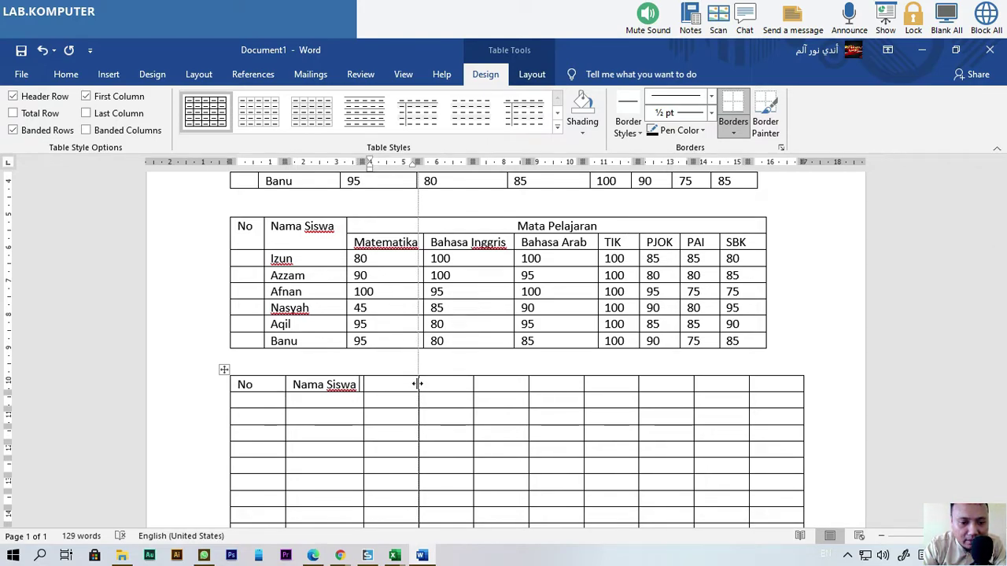
pyautogui.moveTo(418, 383)
pyautogui.mouseDown()
pyautogui.moveTo(437, 383)
pyautogui.moveTo(415, 388)
pyautogui.moveTo(427, 391)
pyautogui.moveTo(411, 399)
pyautogui.moveTo(430, 403)
pyautogui.mouseUp()
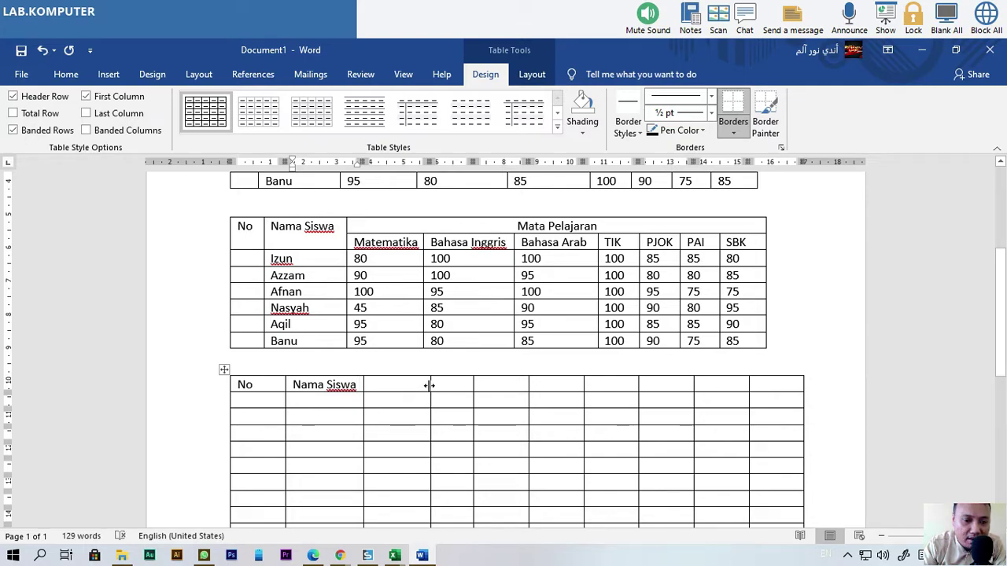
pyautogui.moveTo(429, 385); pyautogui.dragTo(422, 385)
pyautogui.click(398, 402)
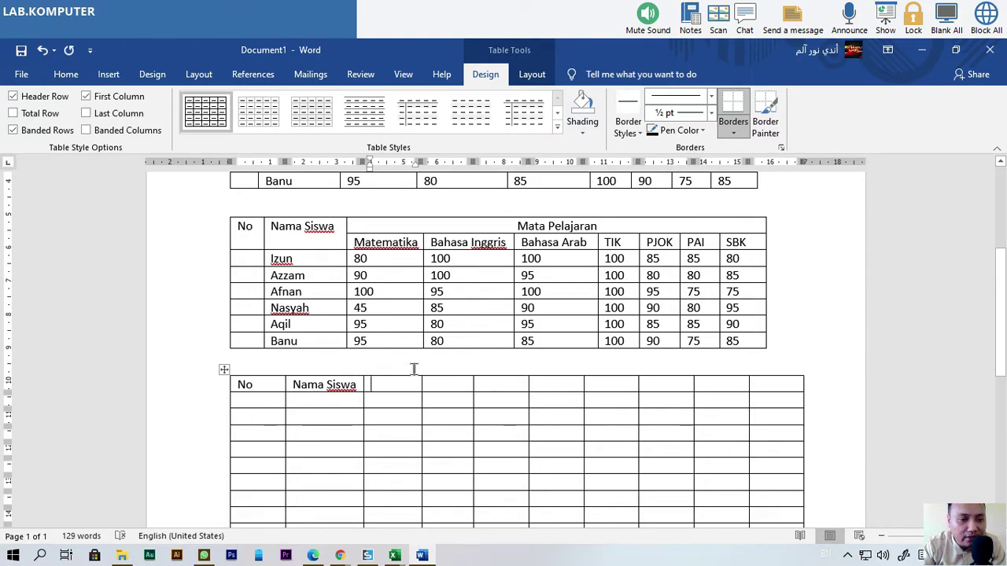
pyautogui.click(387, 404)
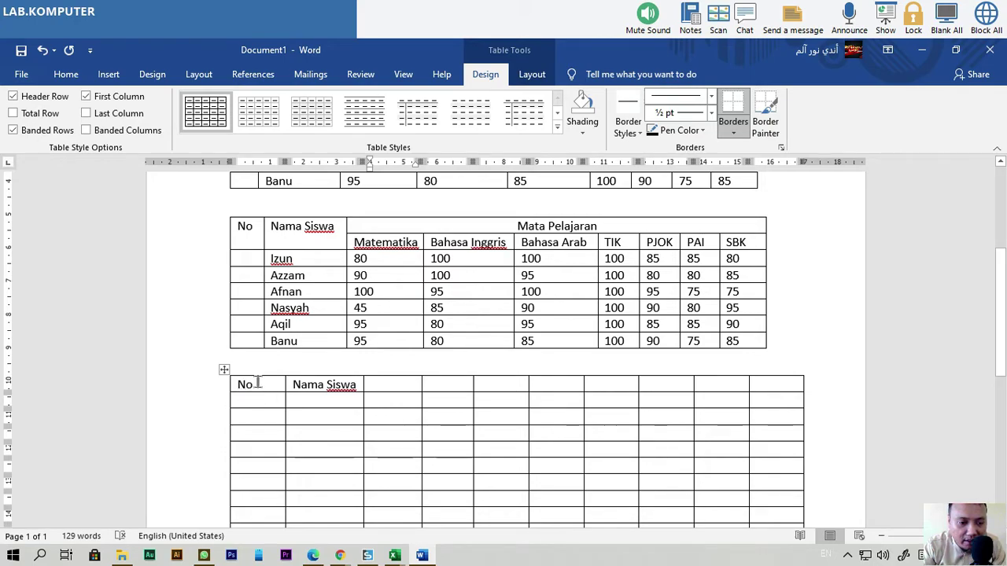
# - Merge the No heading cell with the empty cell directly below it in the new table
pyautogui.moveTo(259, 391); pyautogui.dragTo(259, 393)
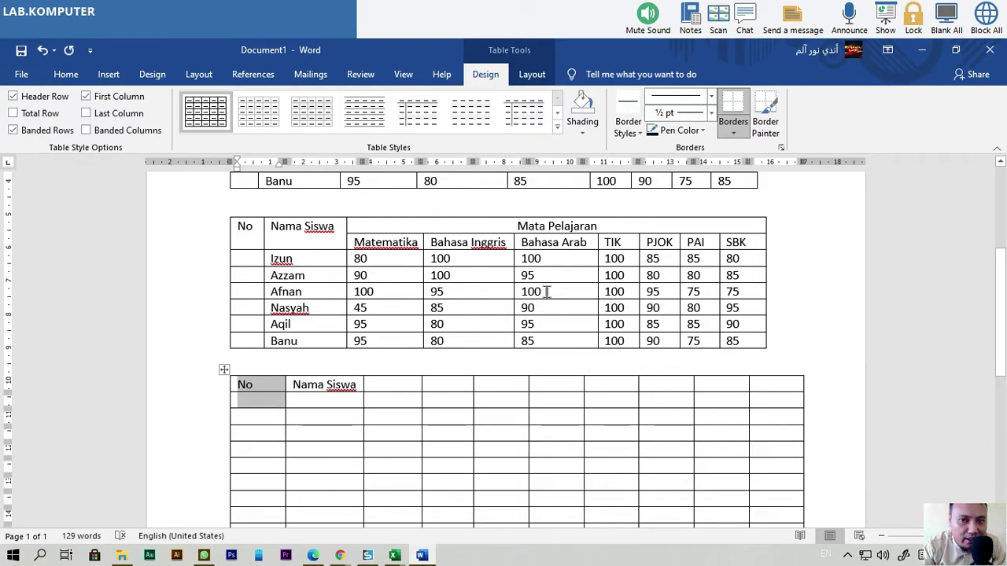
pyautogui.click(532, 74)
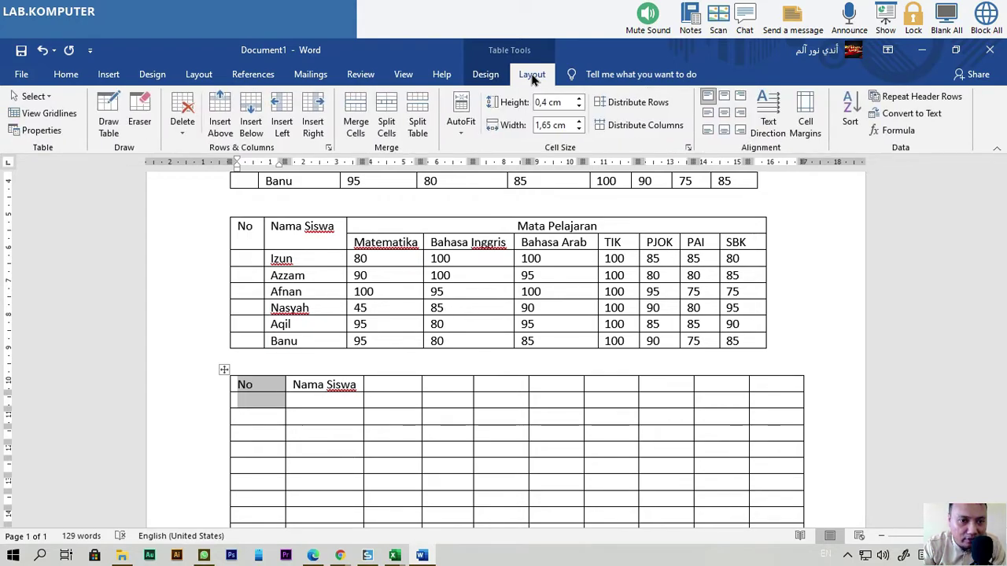
pyautogui.click(354, 135)
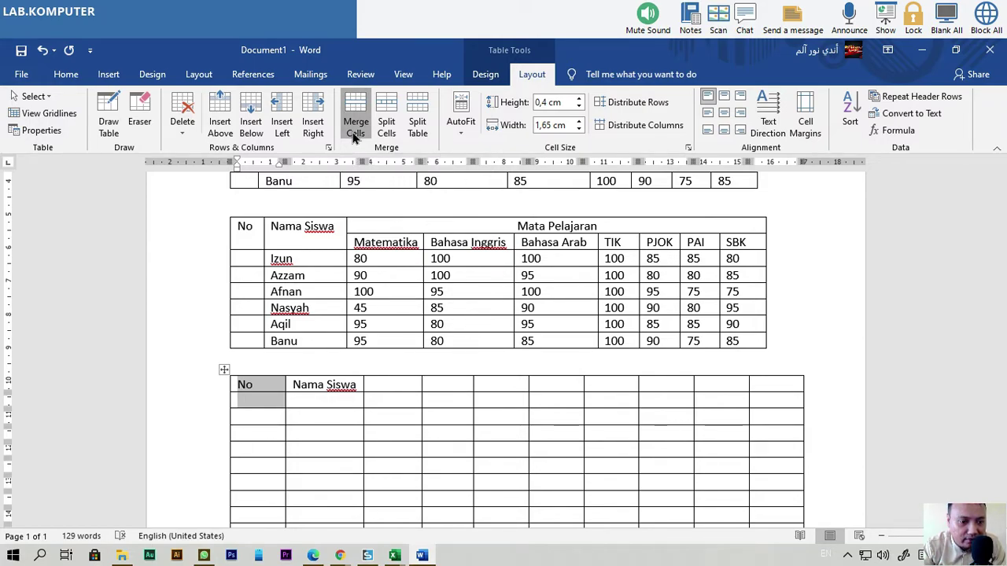
pyautogui.click(296, 417)
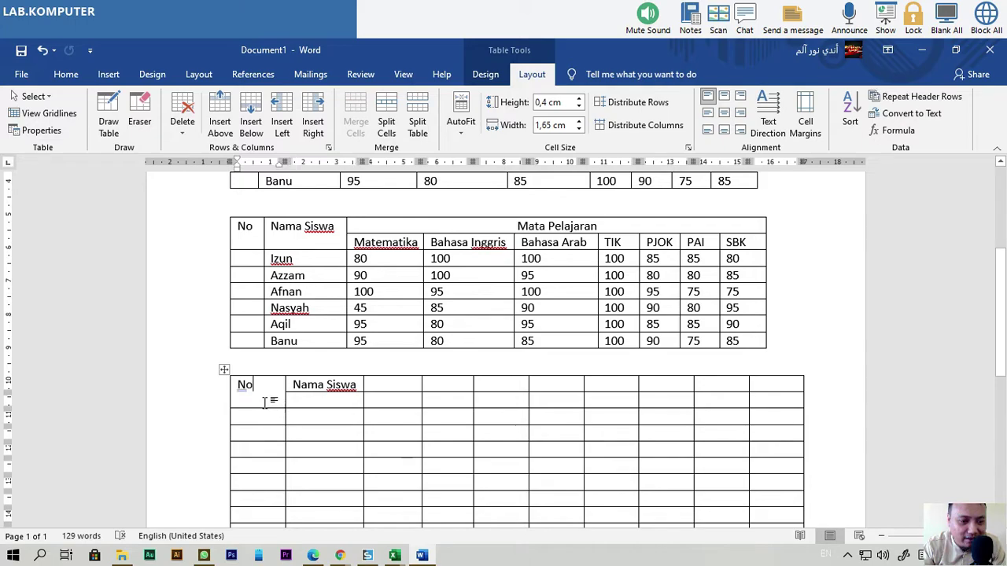
pyautogui.click(248, 400)
pyautogui.click(237, 516)
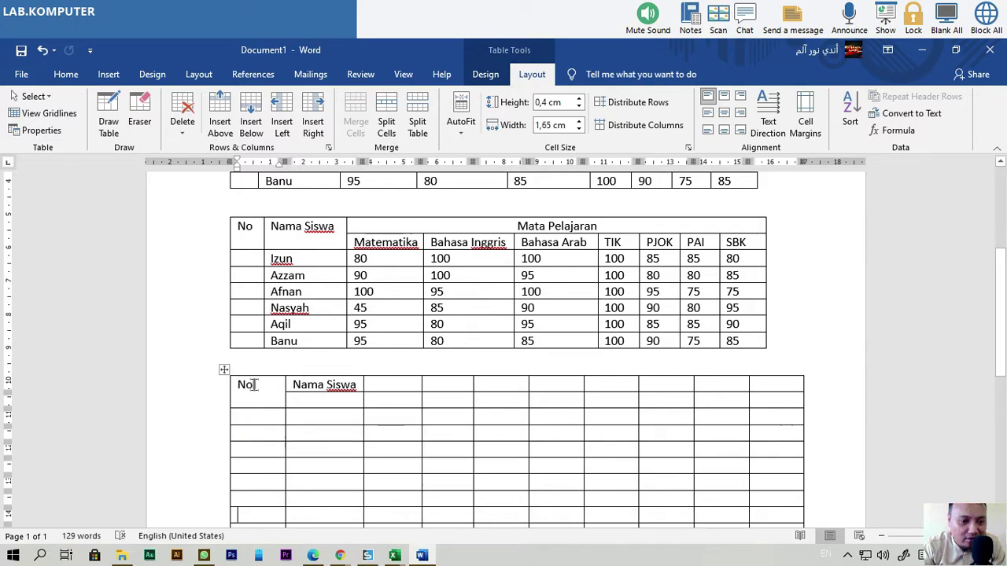
pyautogui.moveTo(233, 385); pyautogui.dragTo(296, 409)
pyautogui.click(298, 420)
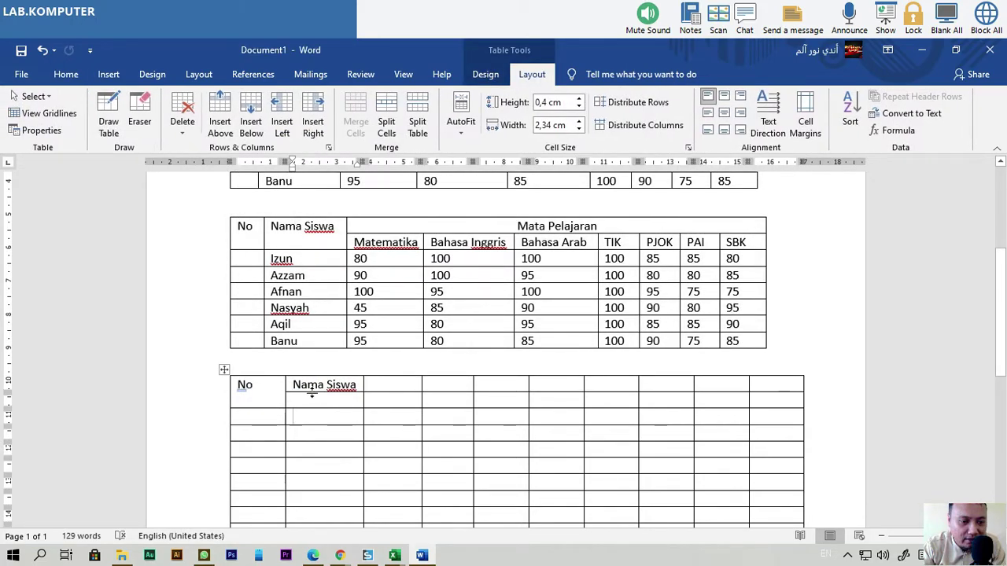
# - Merge the Nama Siswa heading cell with the empty cell directly below it in the new table
pyautogui.moveTo(311, 393); pyautogui.dragTo(313, 400)
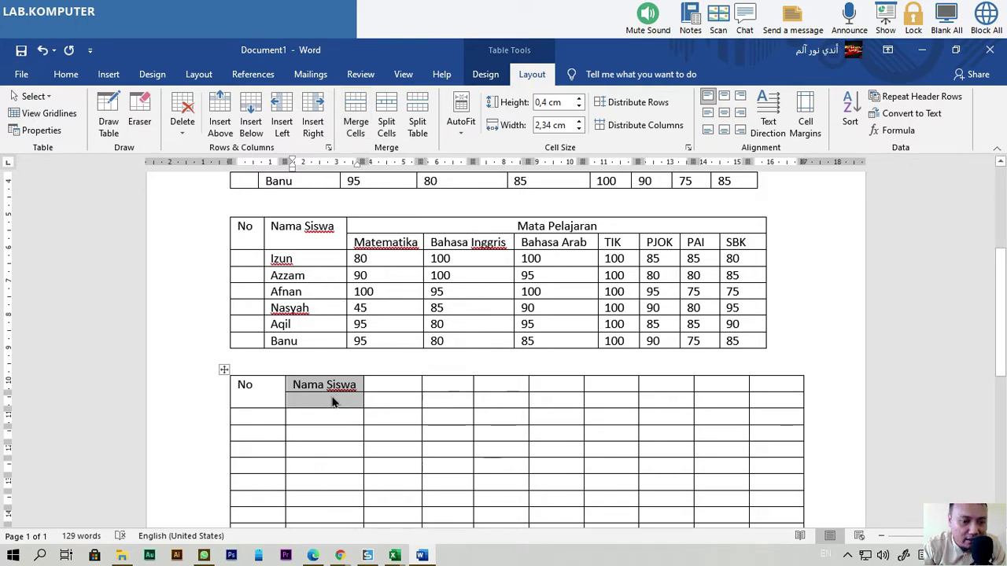
pyautogui.click(358, 130)
pyautogui.click(372, 399)
pyautogui.click(373, 462)
# - Merge the eight empty first-row cells beside Nama Siswa in the new table into one wide header cell
pyautogui.click(374, 383)
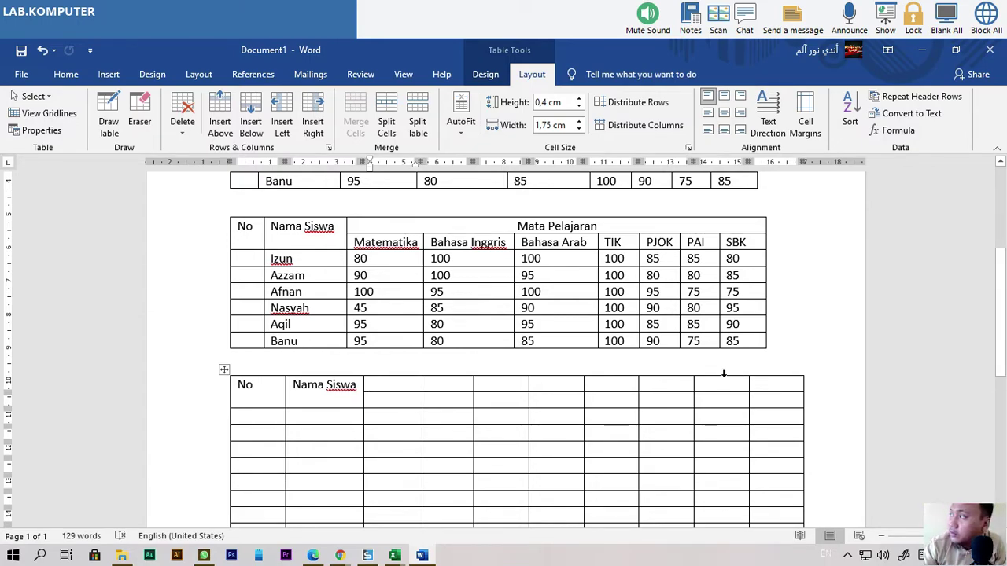
pyautogui.click(382, 383)
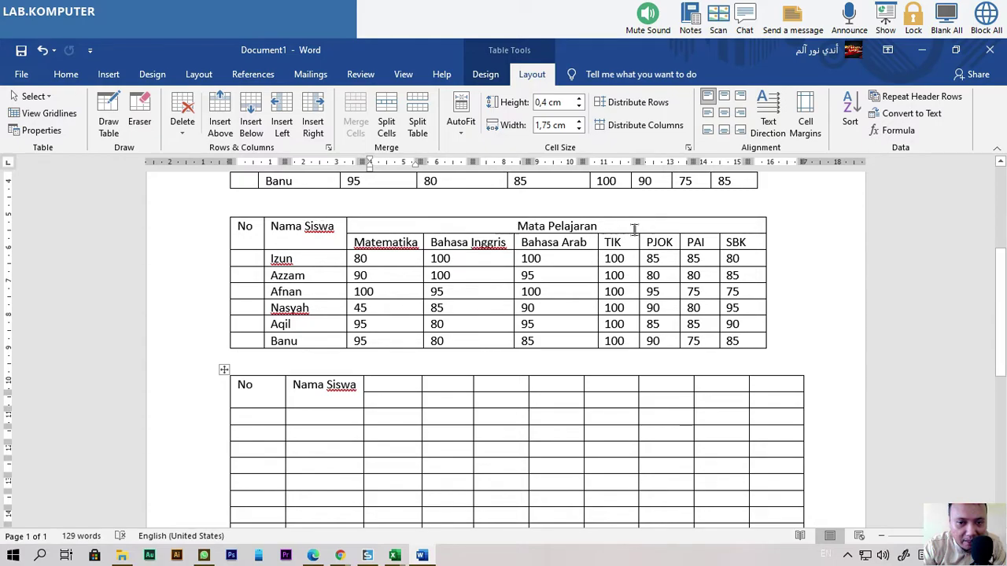
pyautogui.moveTo(383, 383); pyautogui.dragTo(775, 385)
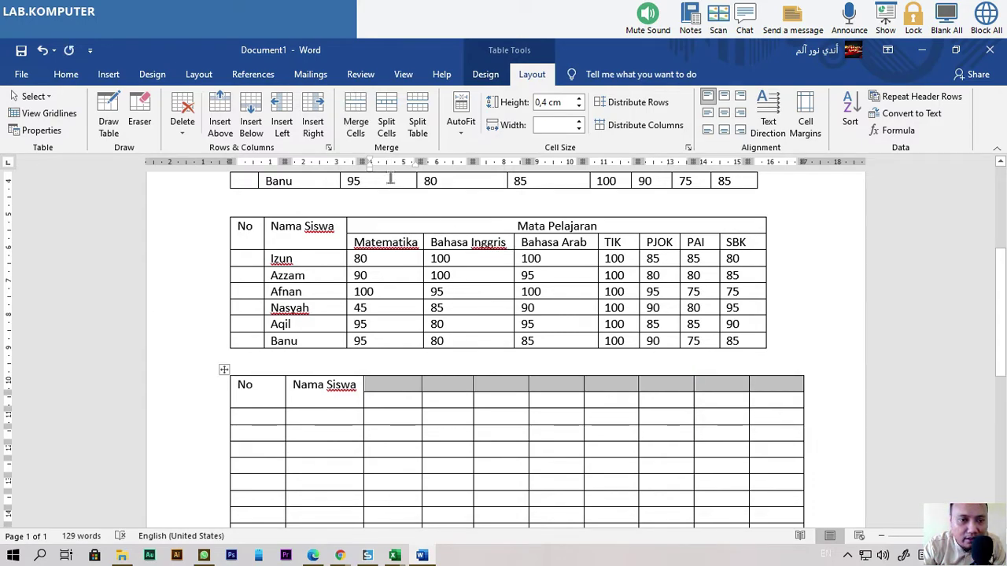
pyautogui.click(361, 136)
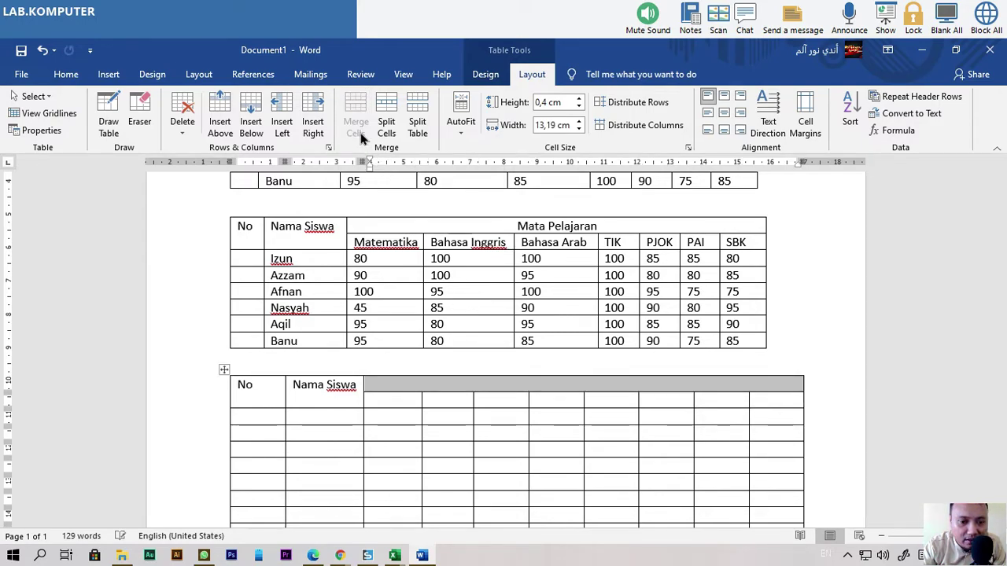
pyautogui.click(476, 415)
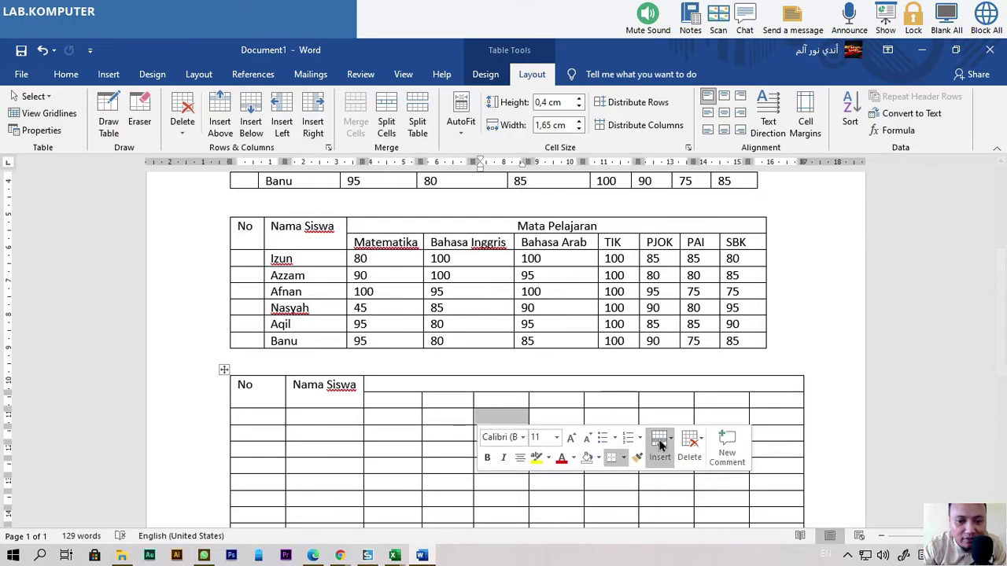
# - Compare the new table's header layout with the two example grade tables above it
pyautogui.click(403, 407)
pyautogui.scroll(-4, 403, 407)
pyautogui.scroll(4, 404, 407)
pyautogui.scroll(4, 403, 407)
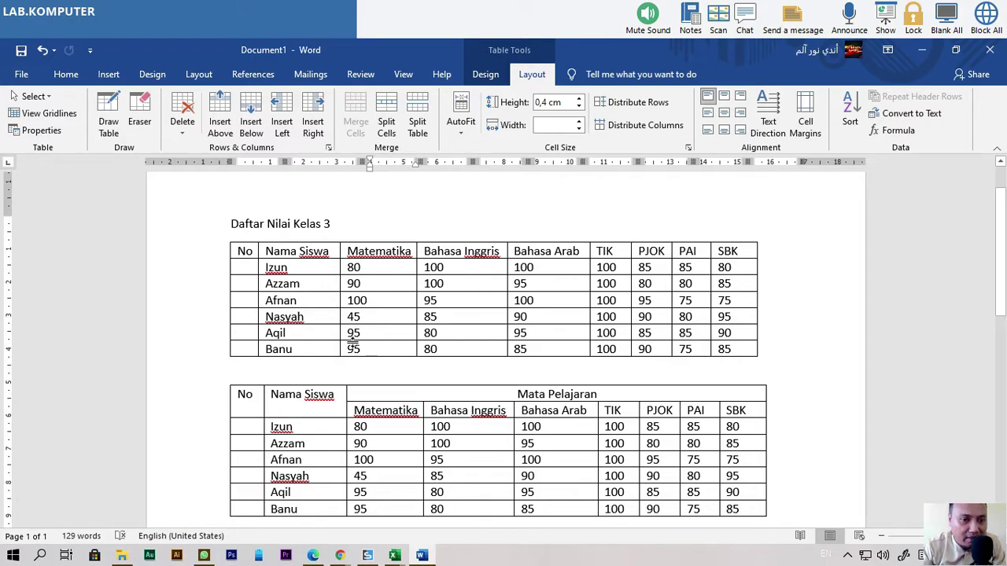
pyautogui.scroll(-5, 324, 333)
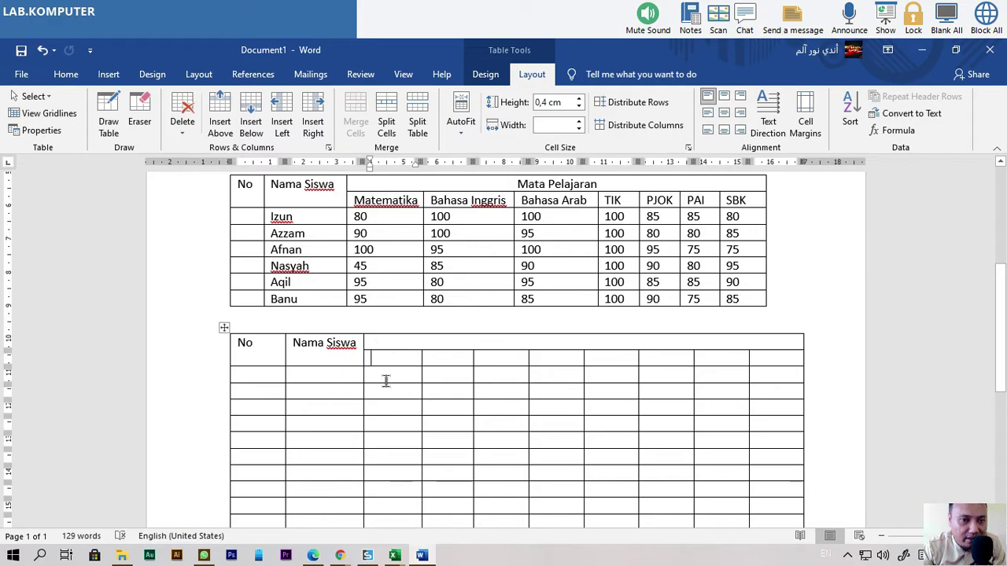
pyautogui.scroll(3, 389, 389)
pyautogui.scroll(1, 388, 389)
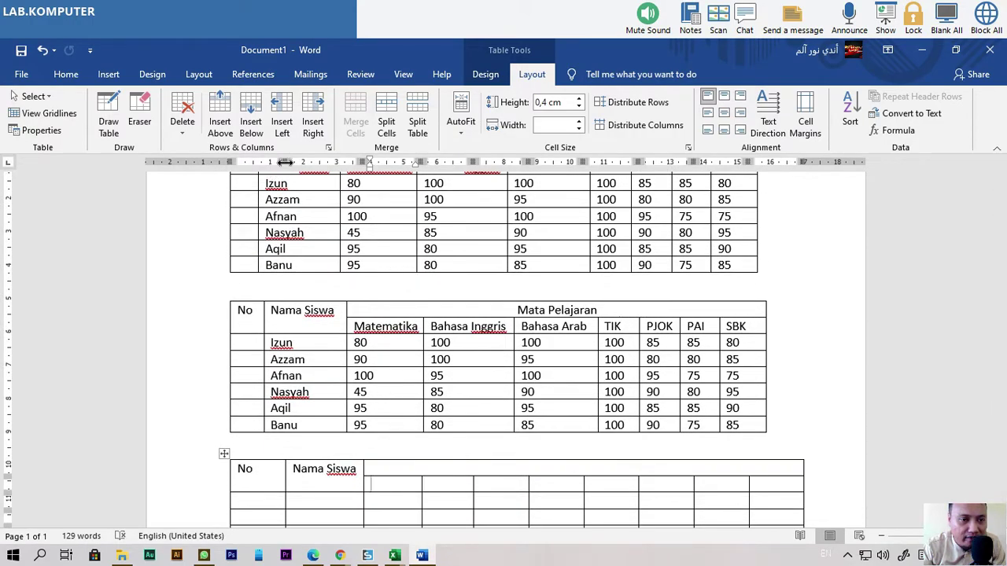
# - Make the first empty row below the new table's two-row header slightly taller
pyautogui.scroll(-4, 475, 404)
pyautogui.moveTo(421, 320)
pyautogui.mouseDown()
pyautogui.moveTo(432, 323)
pyautogui.moveTo(423, 321)
pyautogui.mouseUp()
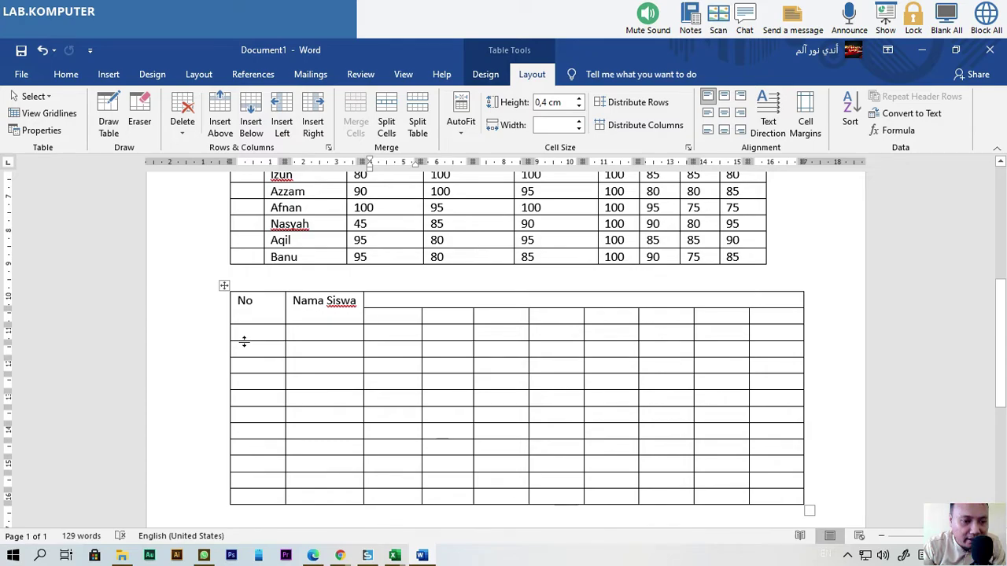
pyautogui.moveTo(243, 341)
pyautogui.mouseDown()
pyautogui.moveTo(246, 356)
pyautogui.moveTo(243, 347)
pyautogui.mouseUp()
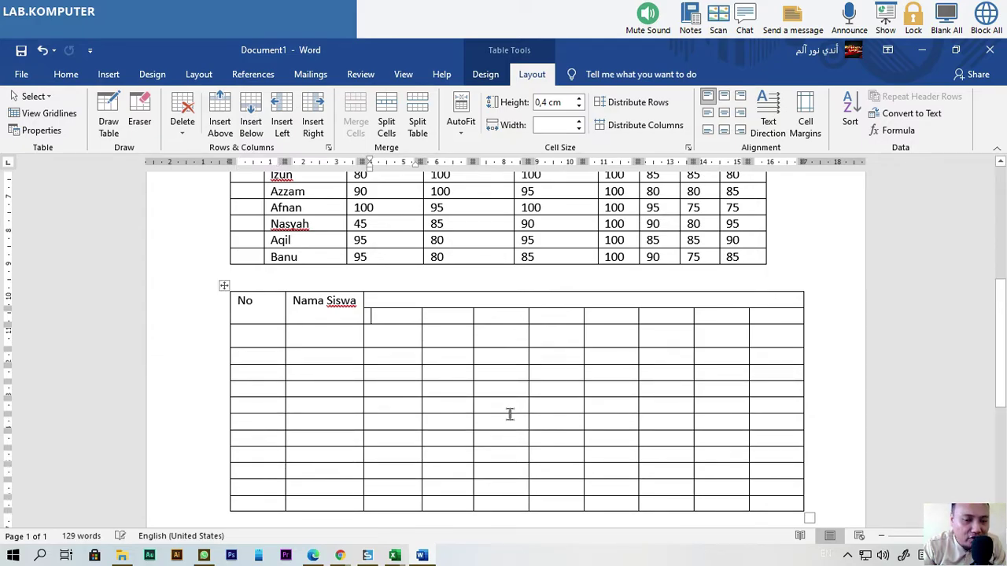
# - Try widening the Nama Siswa column of the first example table by moving its border with Matematika, and undo that change
pyautogui.scroll(8, 509, 414)
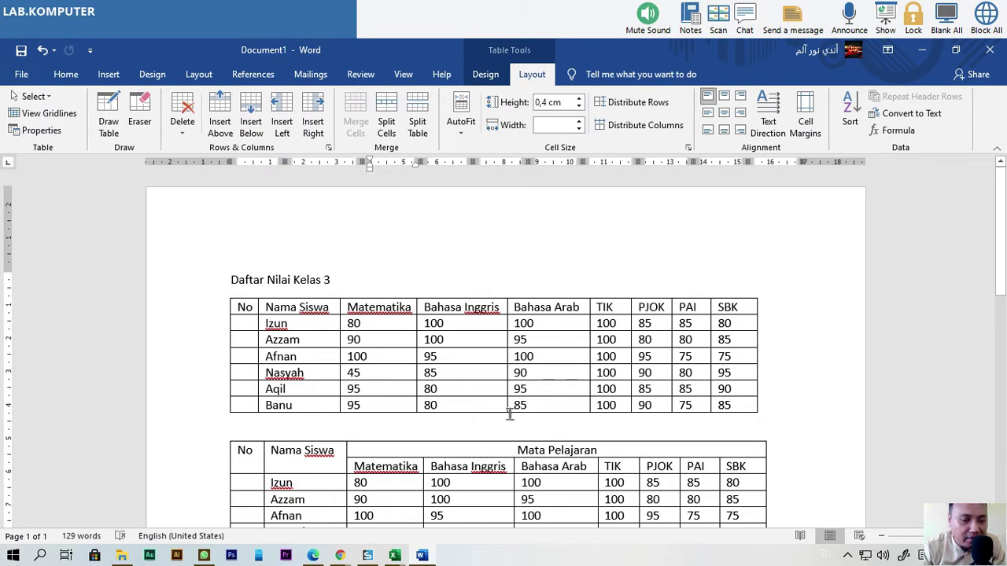
pyautogui.scroll(-5, 510, 413)
pyautogui.scroll(4, 491, 412)
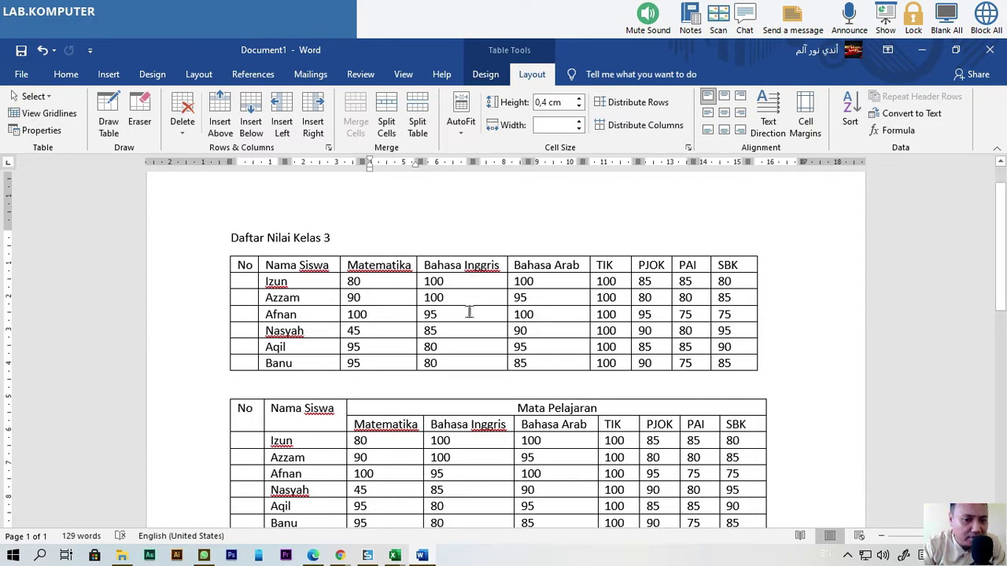
pyautogui.scroll(-3, 469, 312)
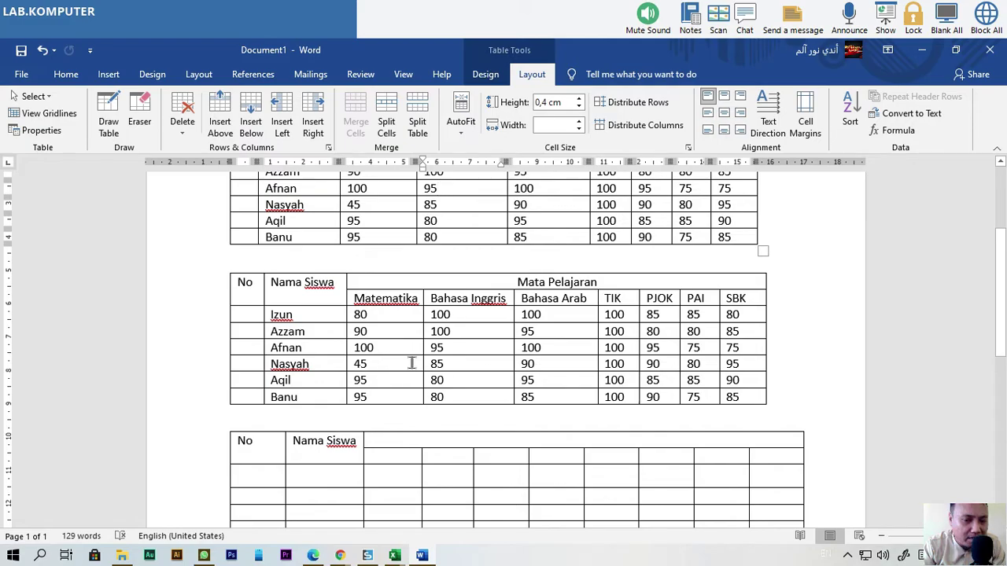
pyautogui.scroll(3, 409, 364)
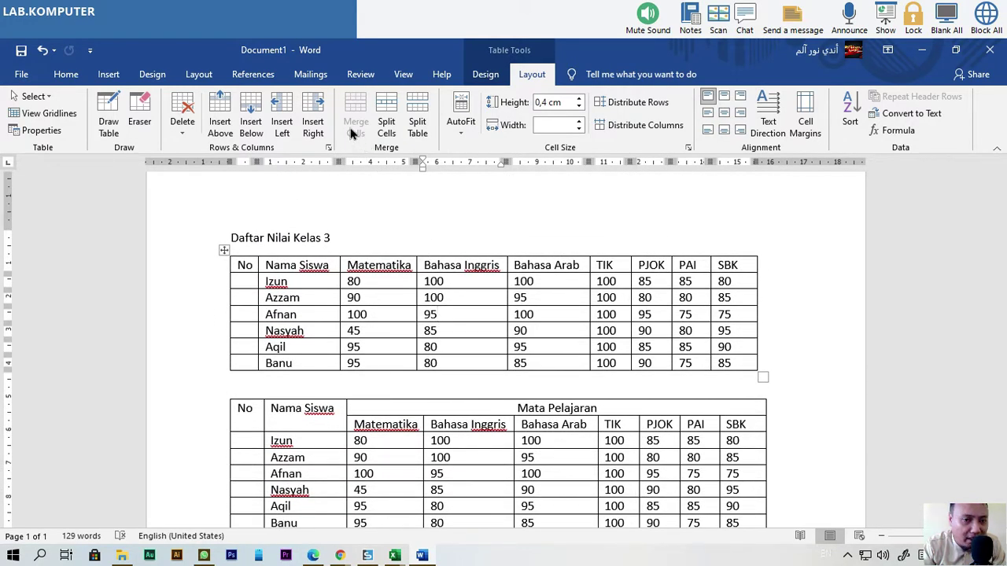
pyautogui.scroll(1, 417, 239)
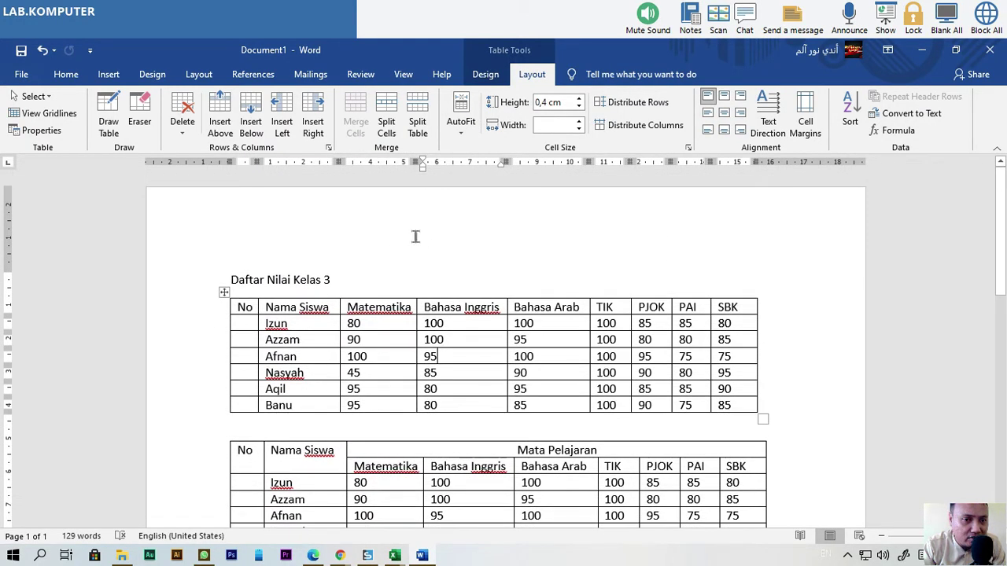
pyautogui.moveTo(339, 162); pyautogui.dragTo(356, 161)
pyautogui.hotkey('ctrl', 'z')
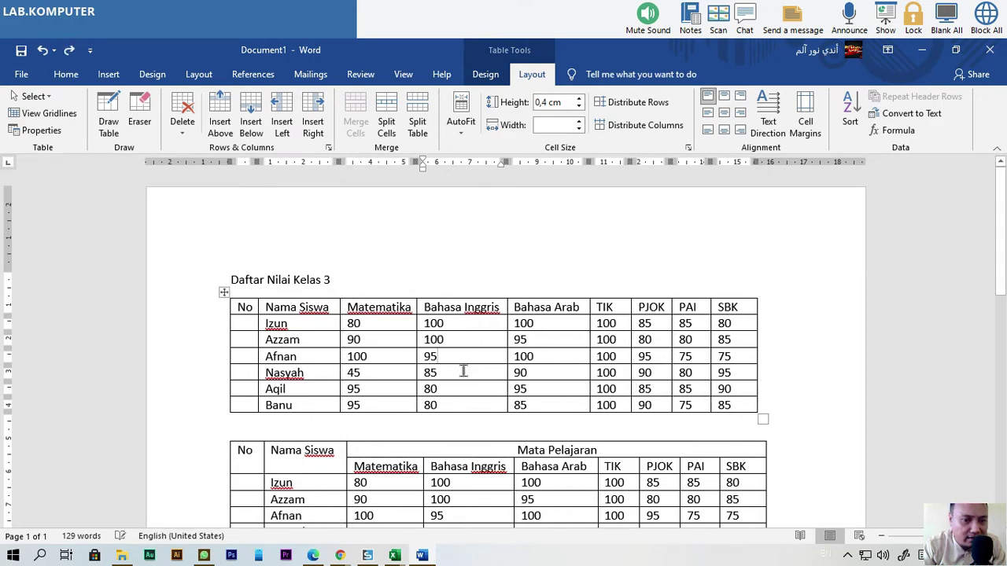
pyautogui.scroll(-3, 464, 371)
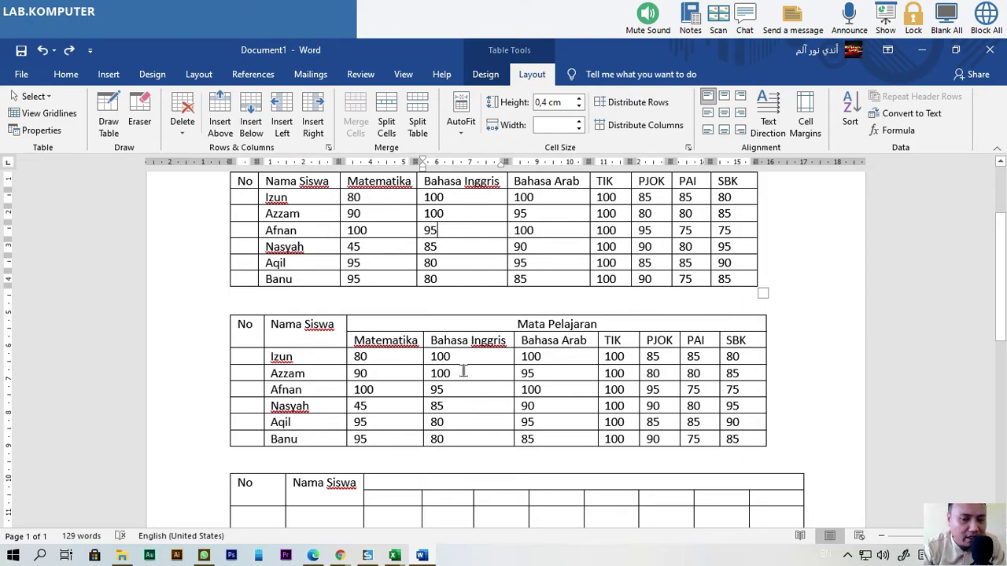
pyautogui.scroll(3, 407, 383)
pyautogui.scroll(-11, 407, 385)
pyautogui.scroll(3, 412, 387)
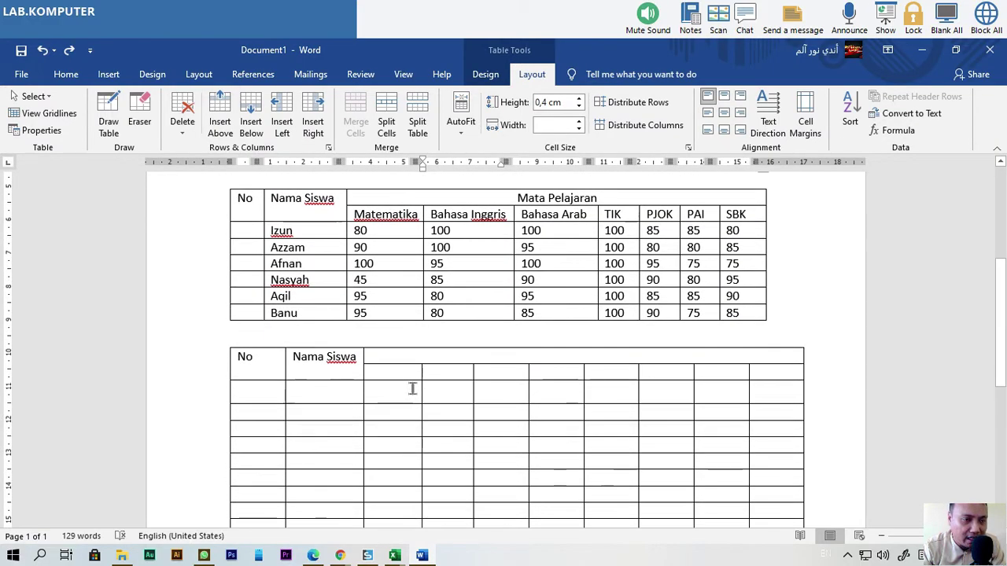